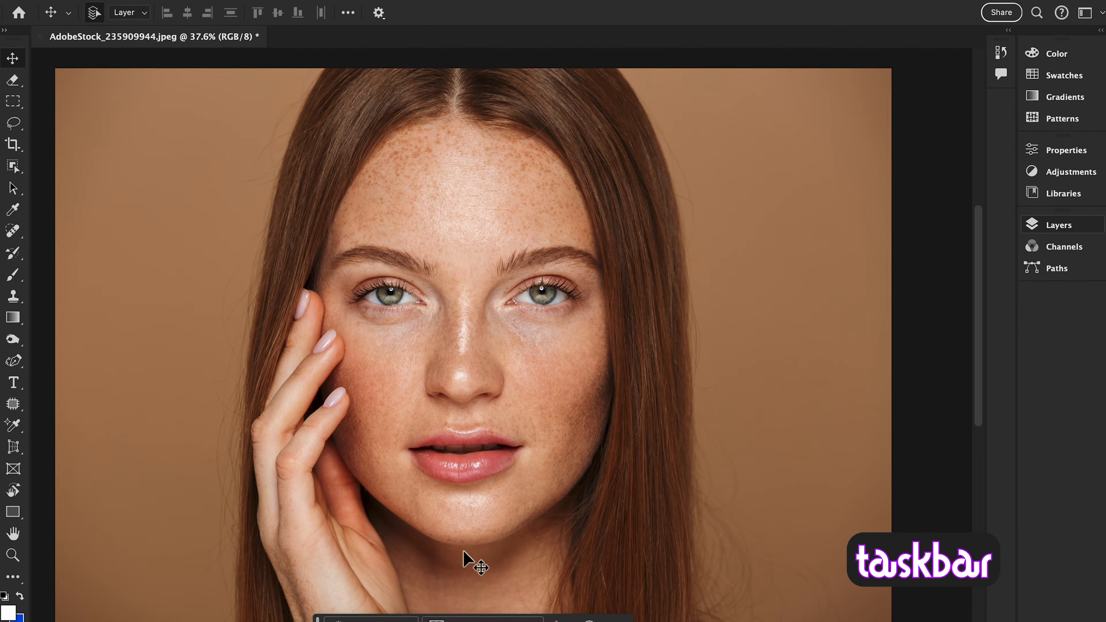
Step: Check that the Contextual Task Bar is enabled
scroll(370, 610, "down", 3)
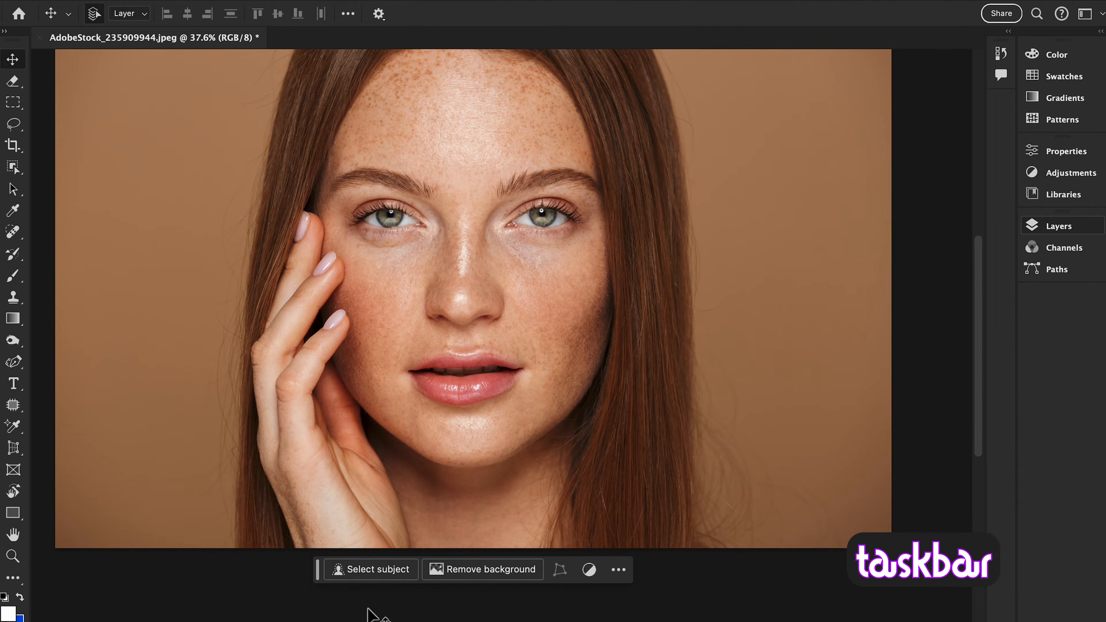
scroll(456, 384, "up", 3)
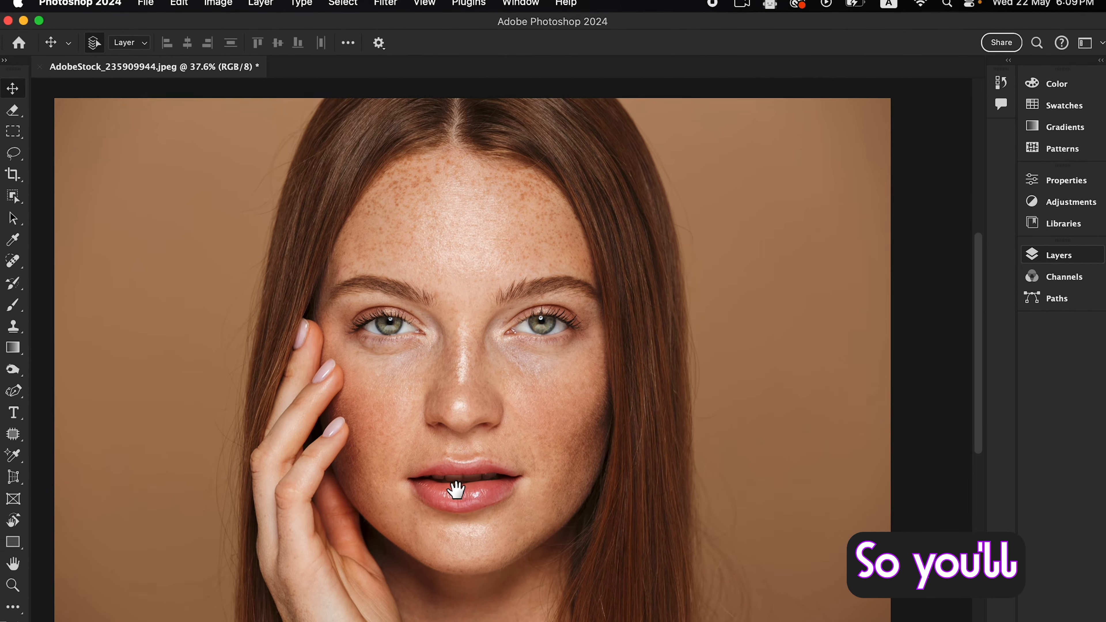
left_click(520, 15)
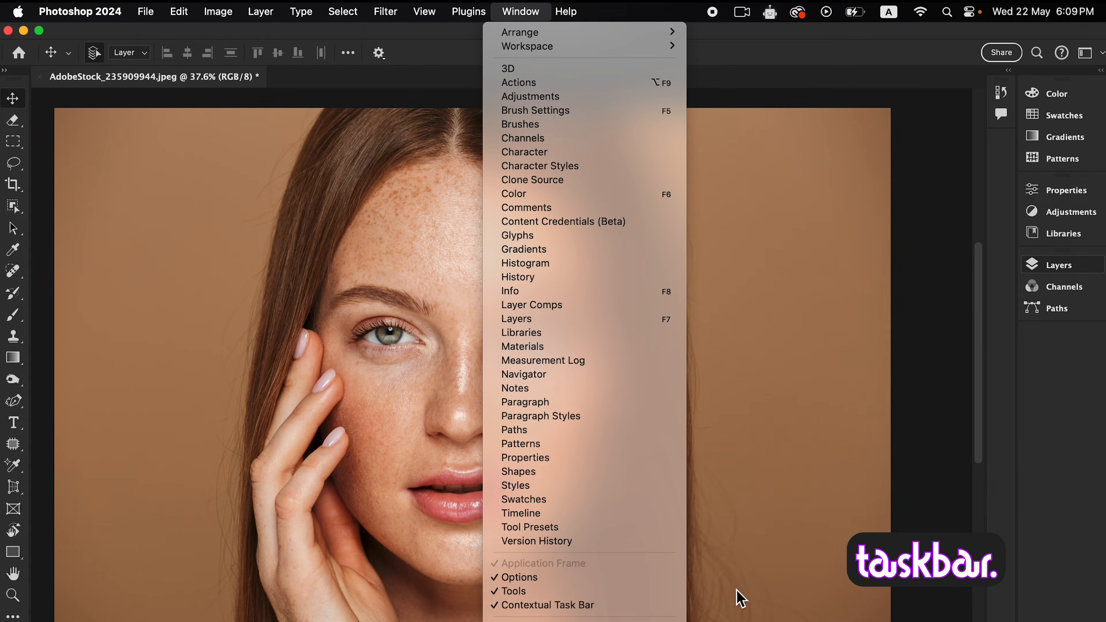
left_click(725, 594)
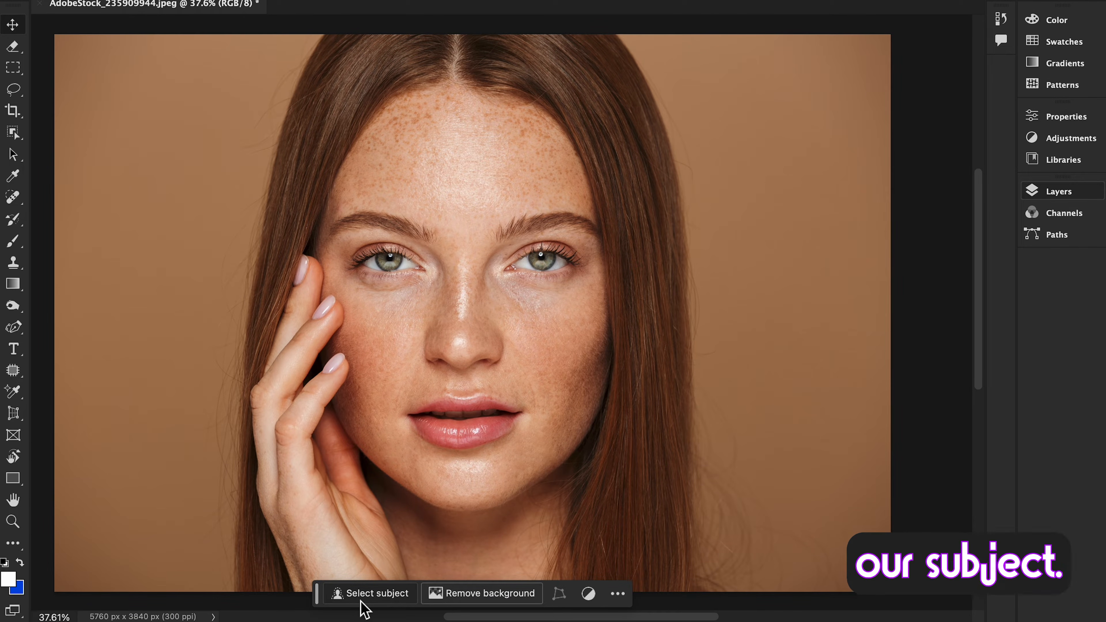
Step: Try selecting the subject and running Generative Fill on it with the prompt "skin retouching"
left_click(361, 621)
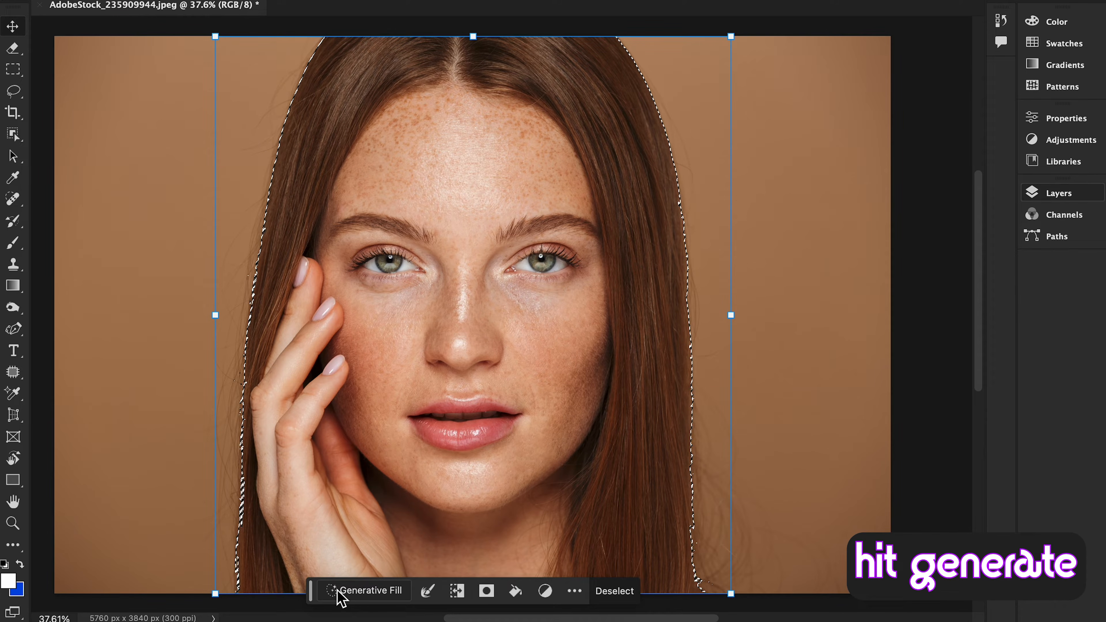
left_click(342, 591)
type("skin retouching")
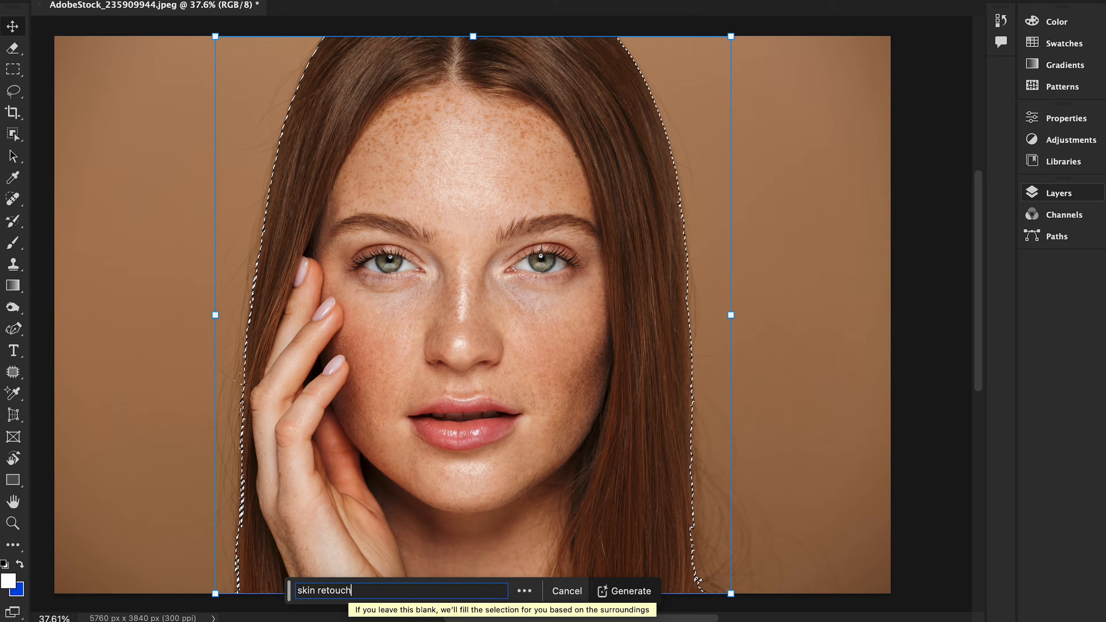
left_click(627, 592)
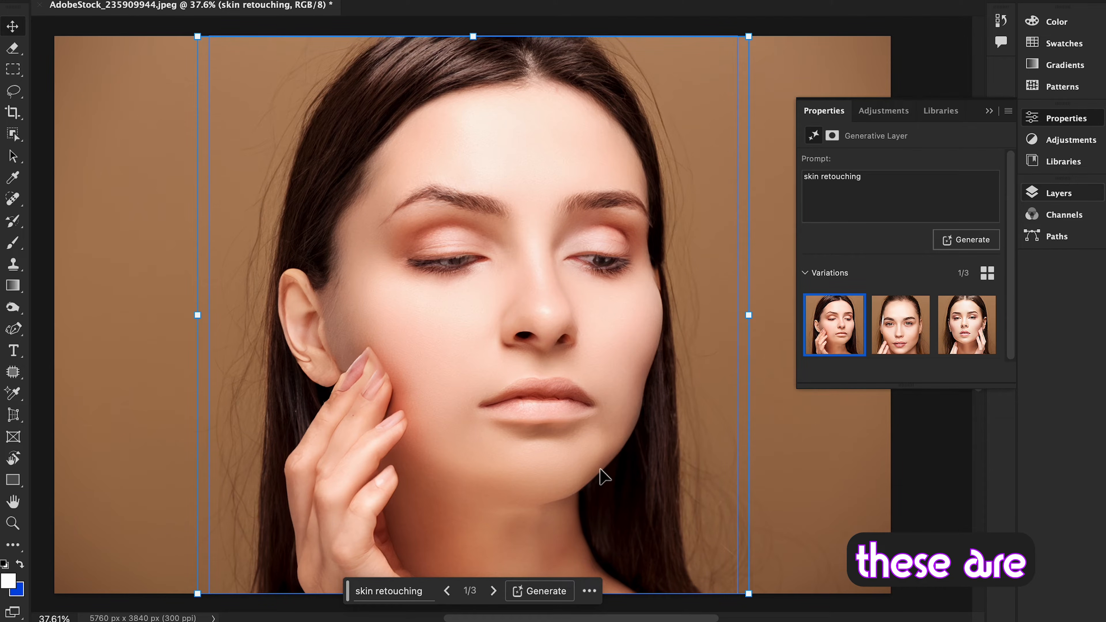
Step: Compare the three generated skin retouching variations, and clear the selection around the subject
left_click(899, 337)
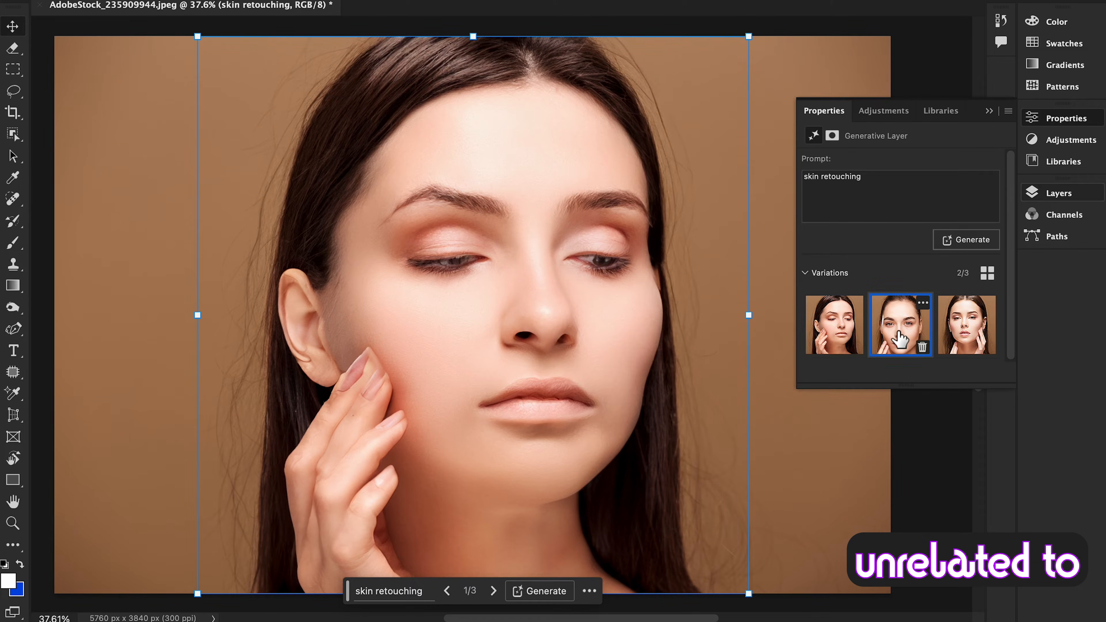
left_click(964, 331)
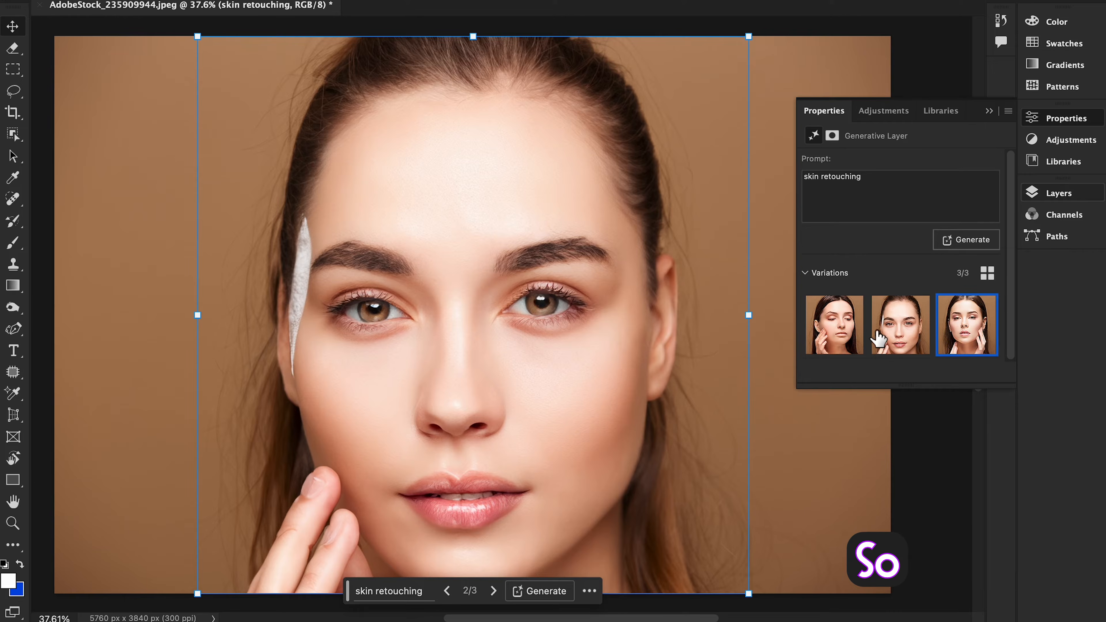
left_click(834, 332)
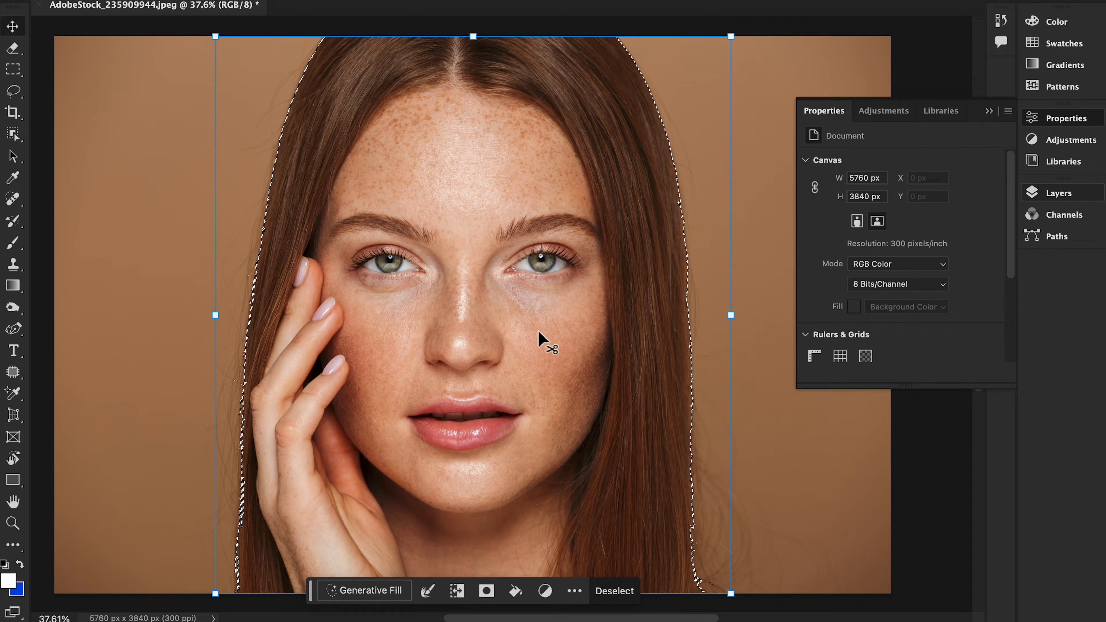
key("ctrl+d")
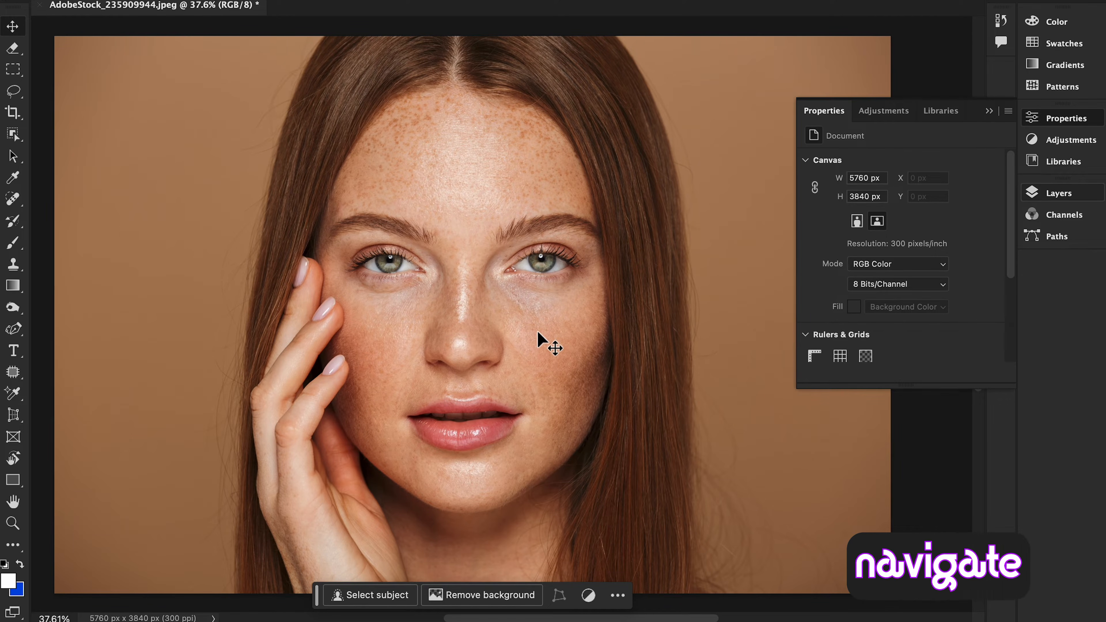
Step: Add a new alpha channel to the portrait's channels
left_click(1046, 196)
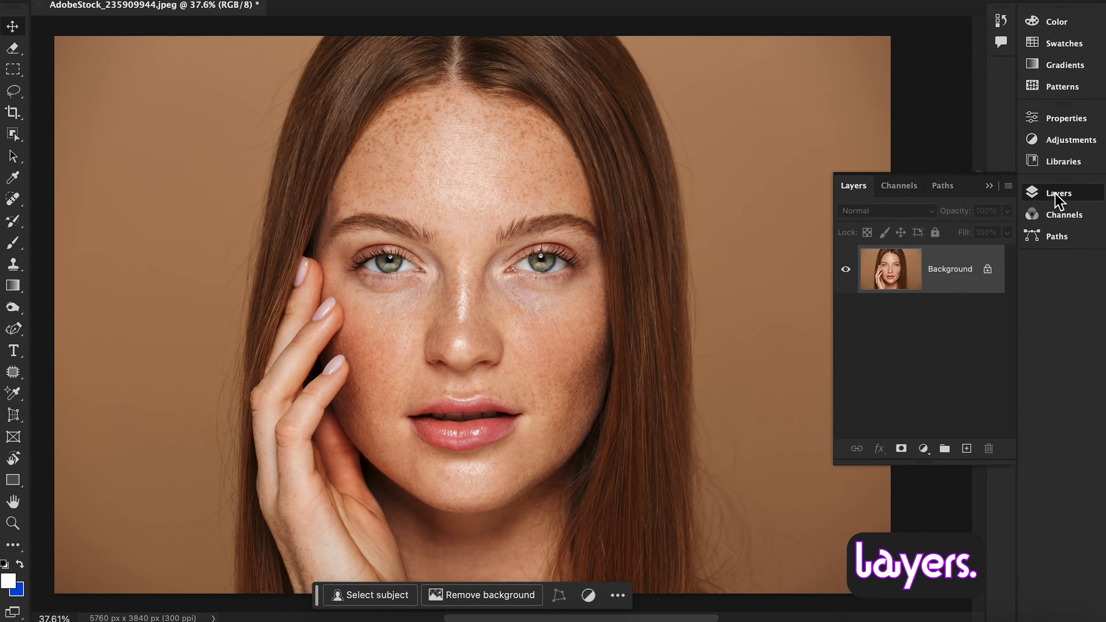
left_click(895, 188)
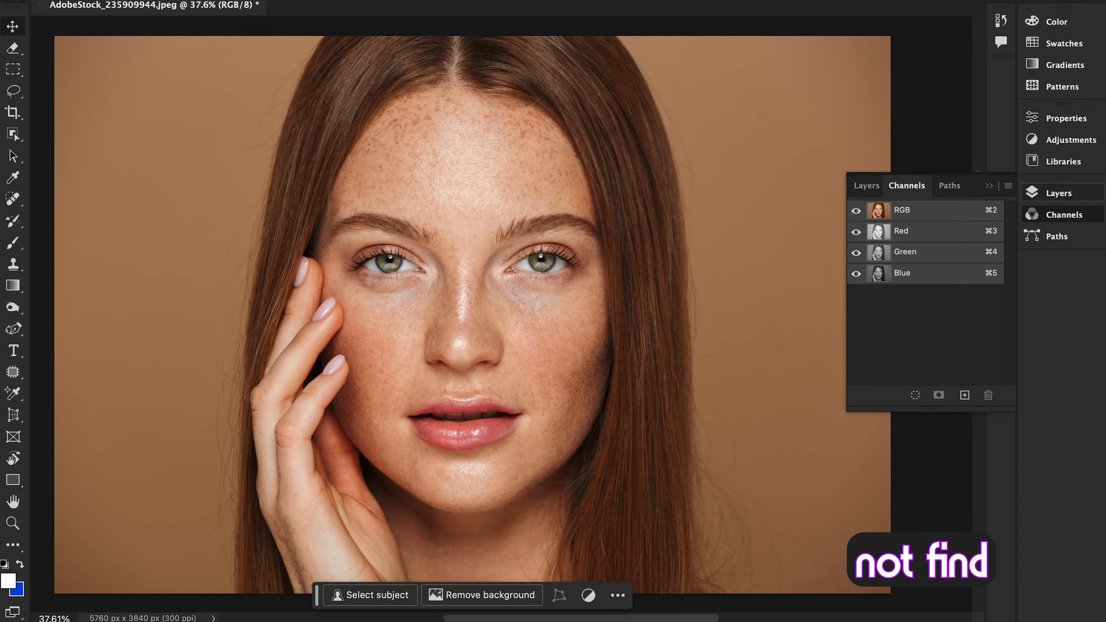
left_click(505, 1)
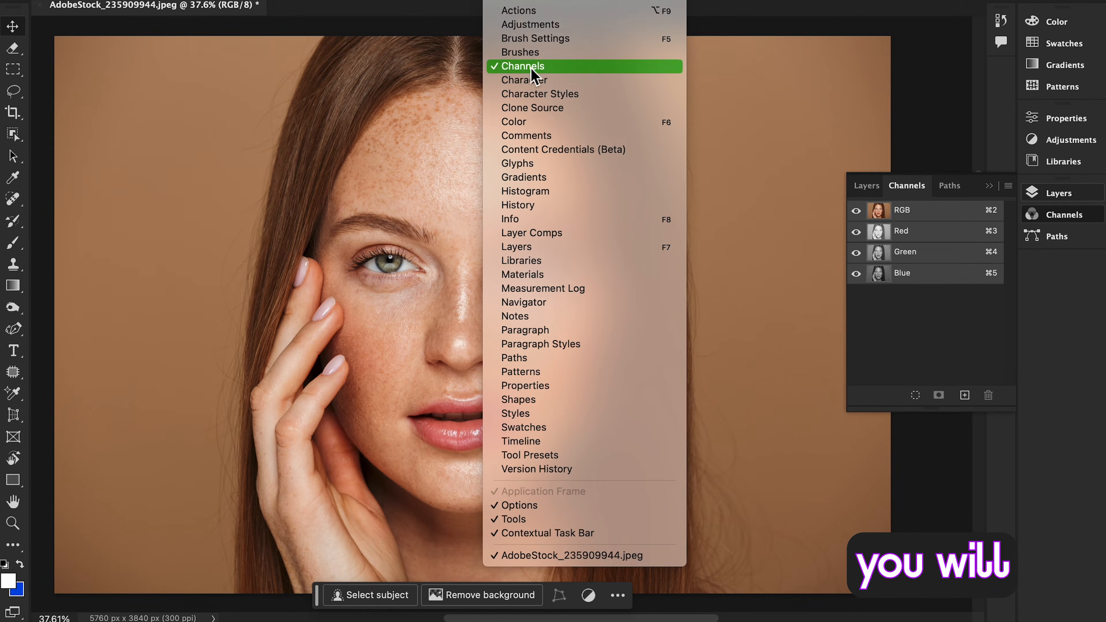
left_click(912, 191)
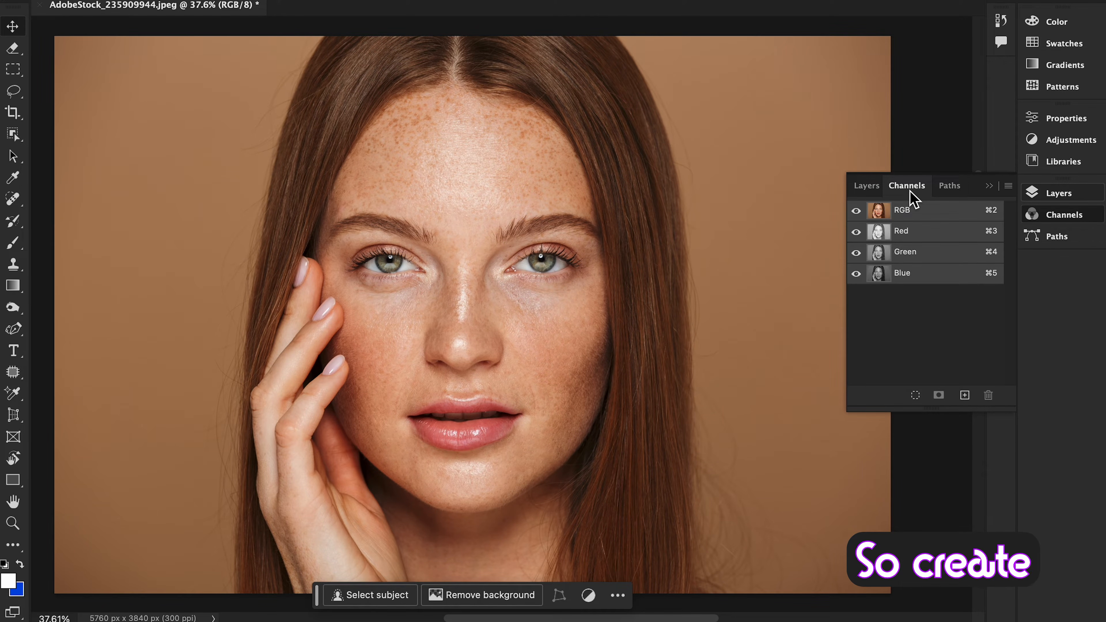
left_click(964, 395)
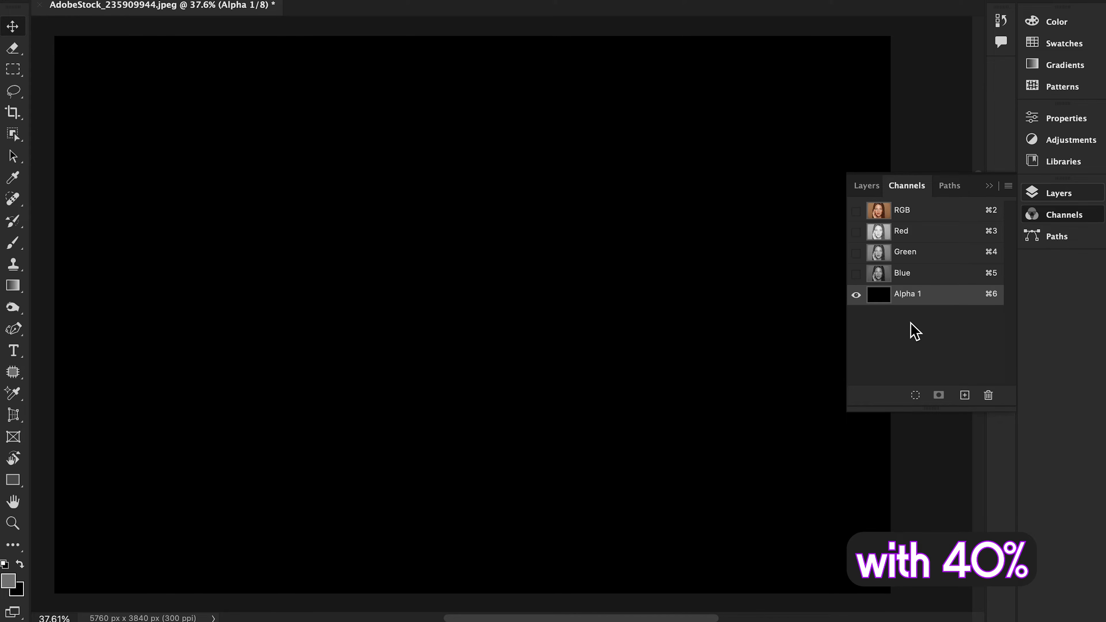
Step: Set the foreground color to a neutral gray with 40% brightness
left_click(6, 574)
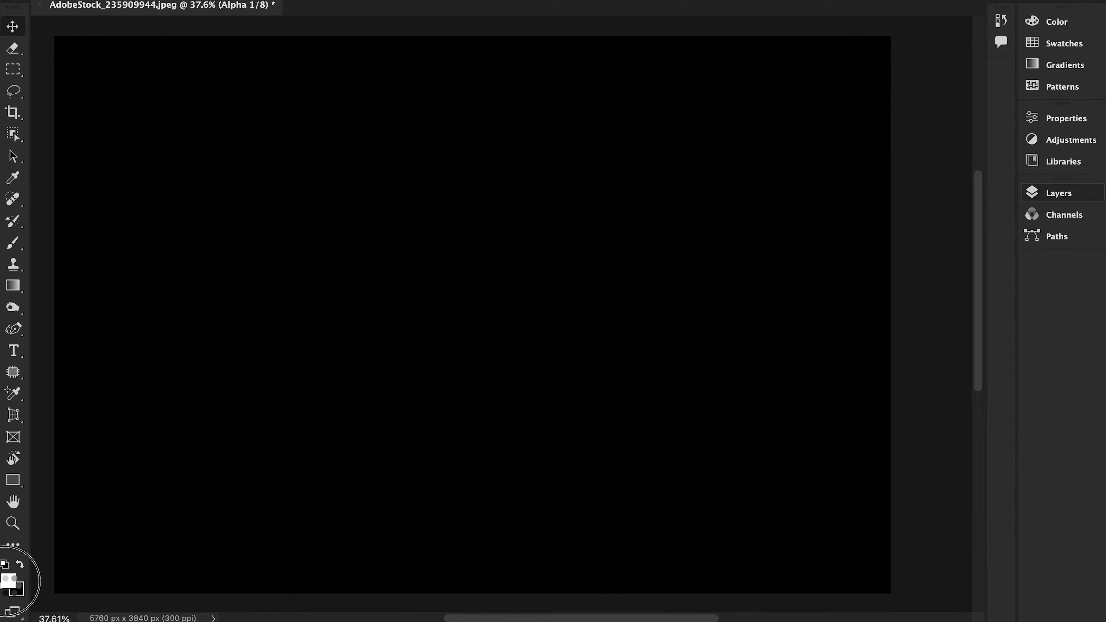
left_click_drag(551, 192, 558, 183)
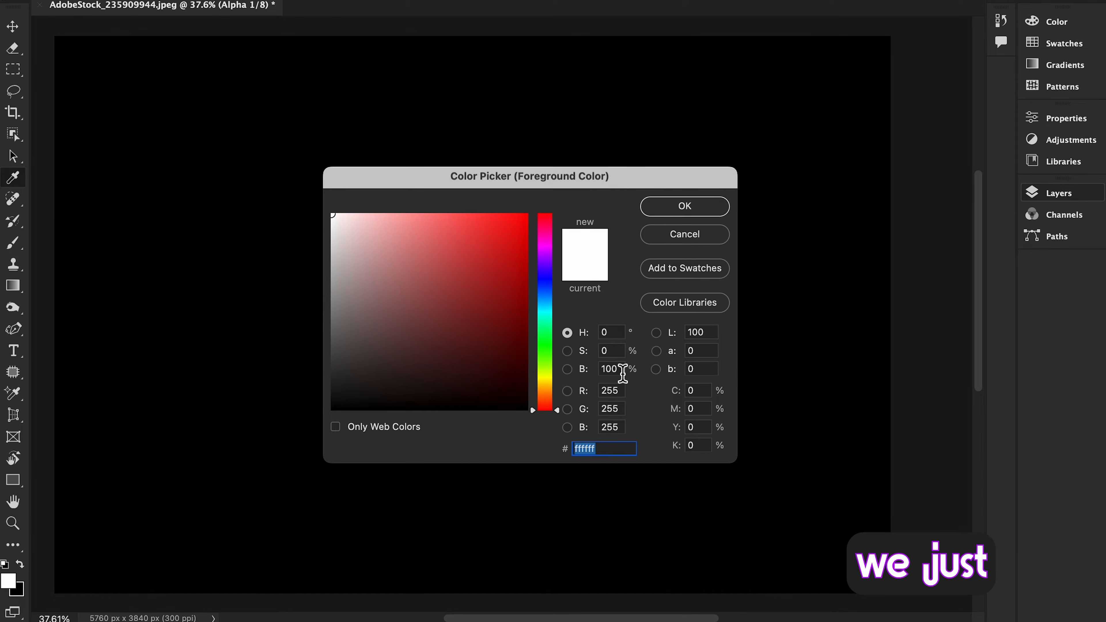
double_click(622, 369)
type("40")
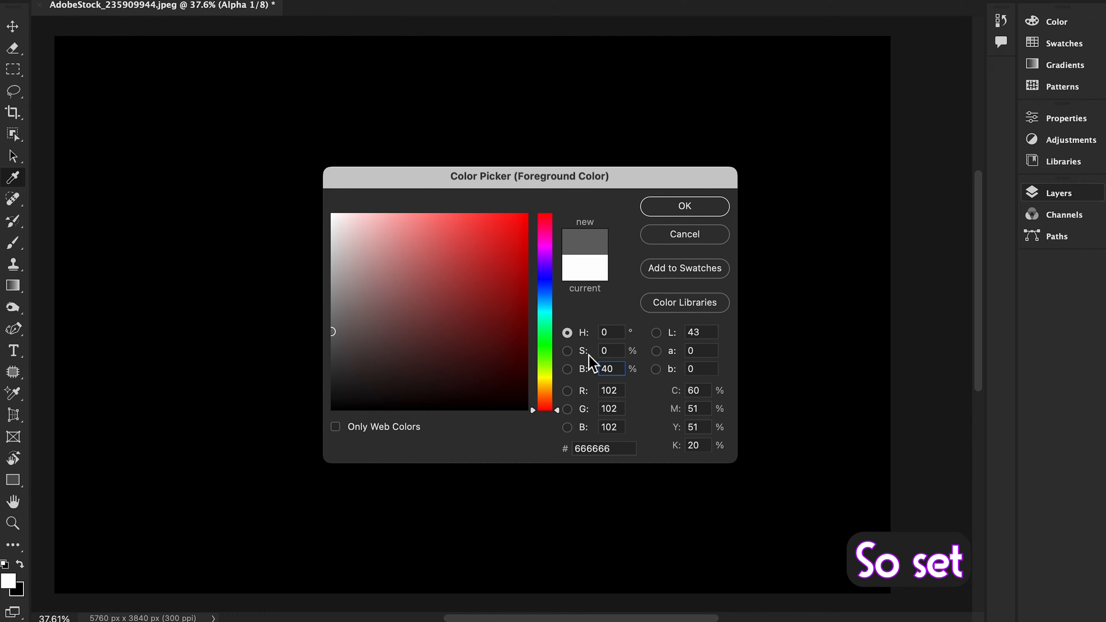
left_click(684, 208)
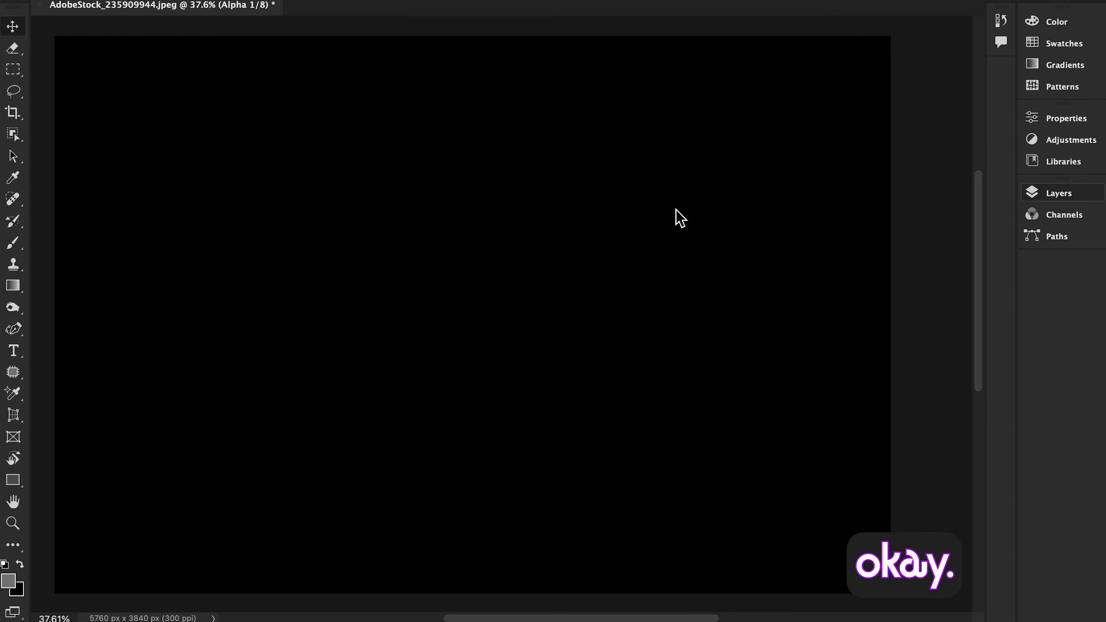
Step: Fill the whole Alpha 1 channel with the gray foreground color and load the channel as a selection
left_click(1064, 196)
left_click(905, 187)
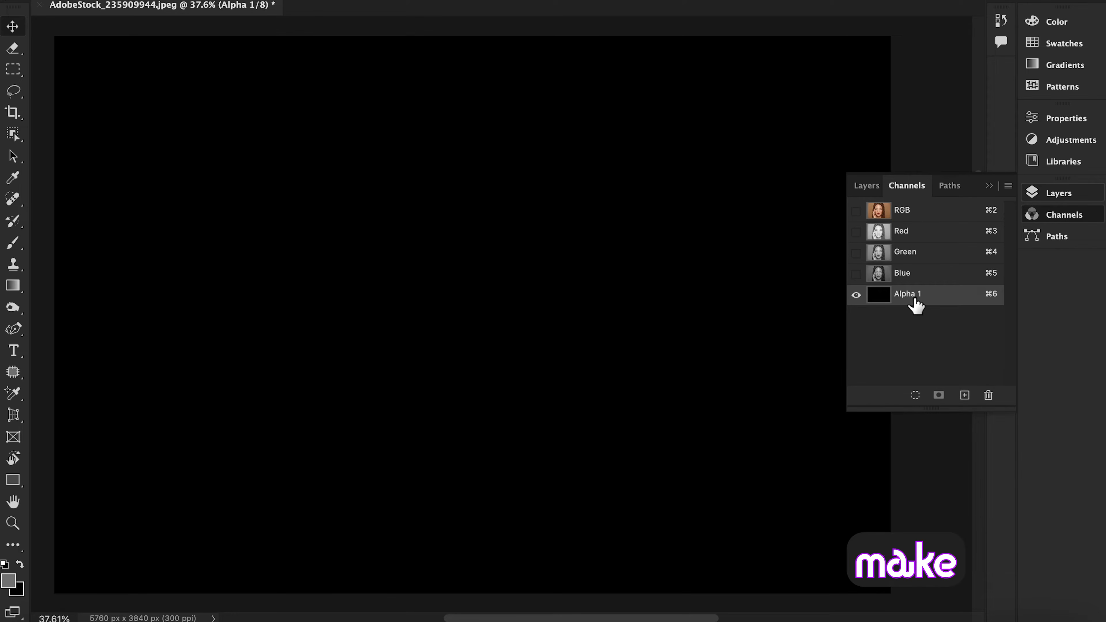
key("super+a")
key("alt+BackSpace")
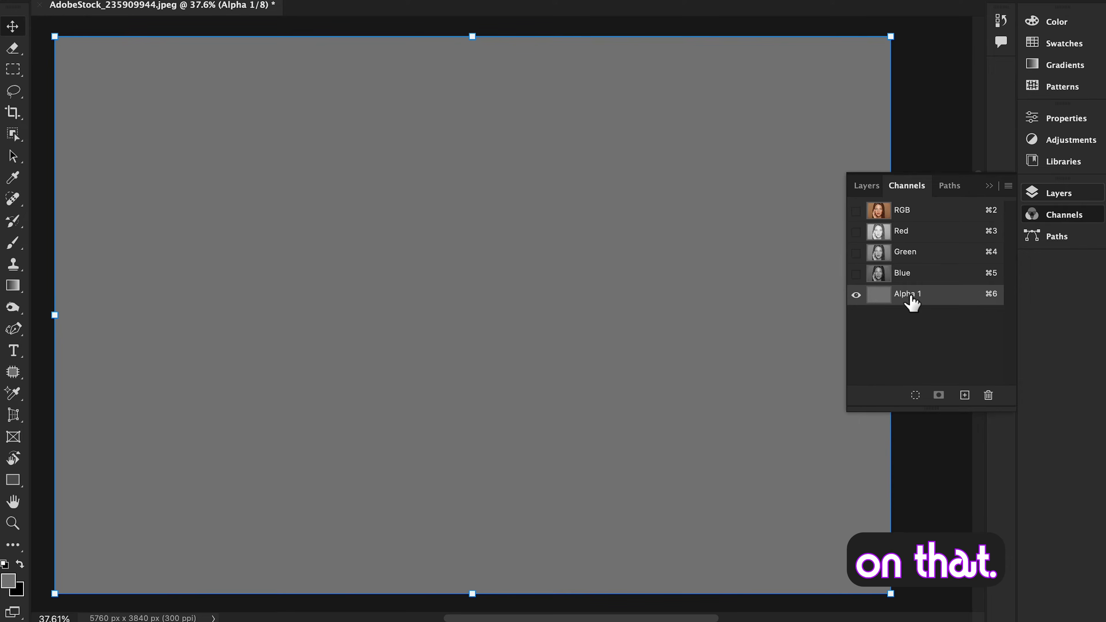
left_click(884, 301, "super")
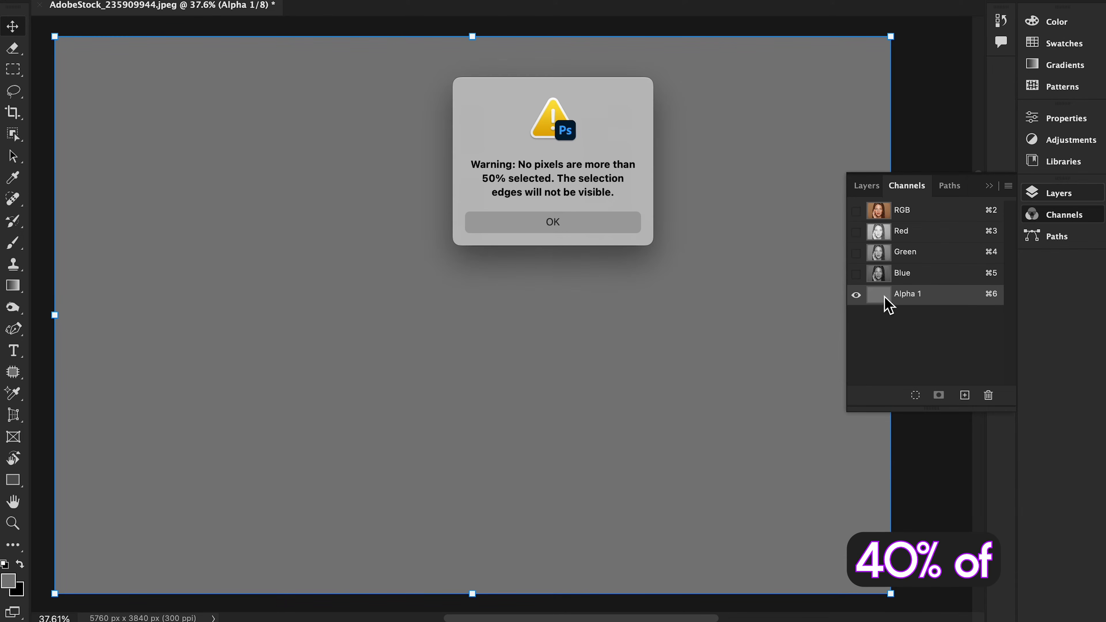
left_click(563, 223)
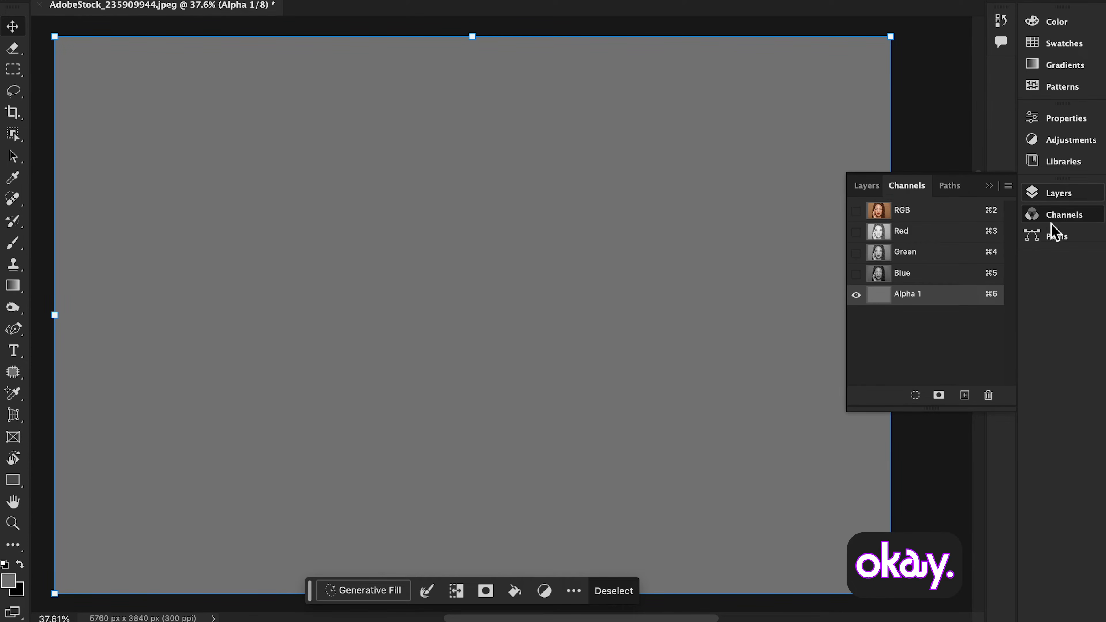
Step: Show the RGB channels together with Alpha 1 and brush black over the eyes, nostrils and mouth
left_click(856, 211)
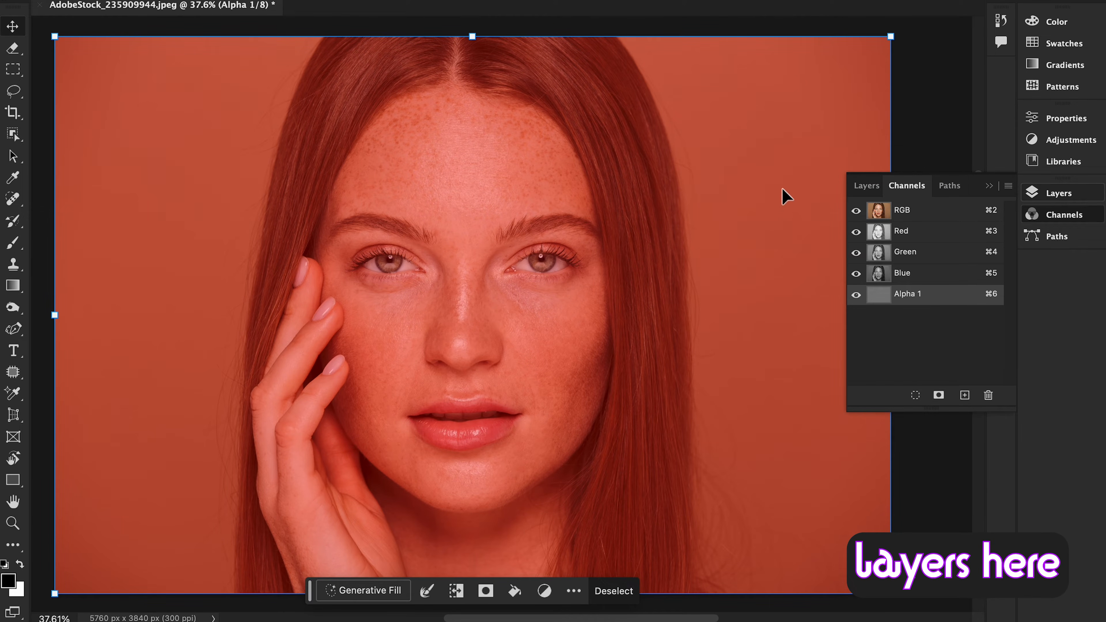
left_click(866, 185)
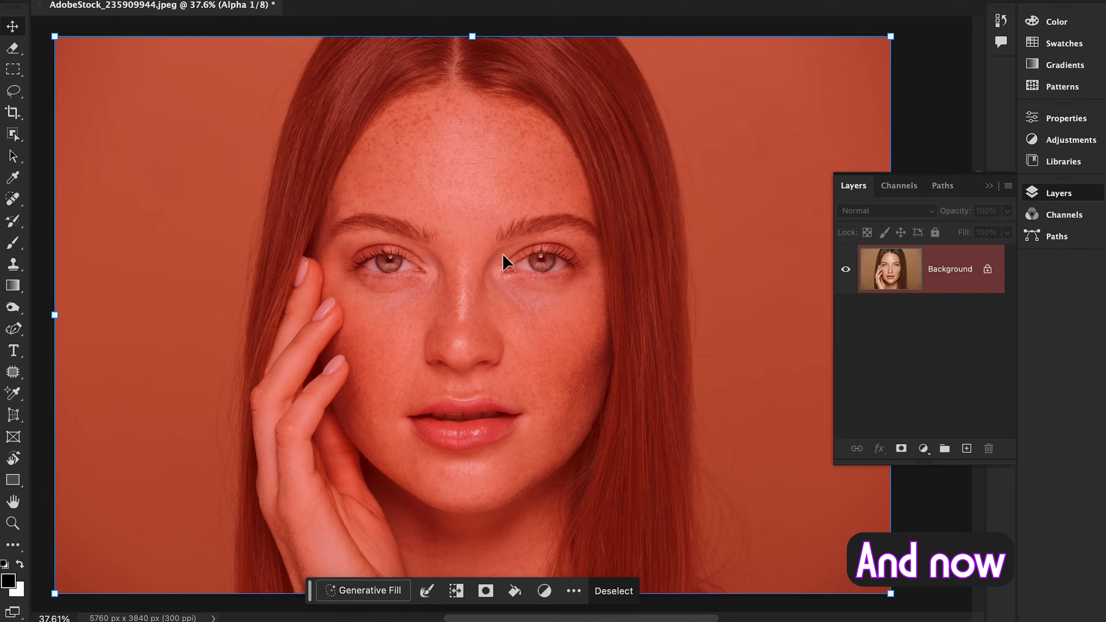
key("super+equal")
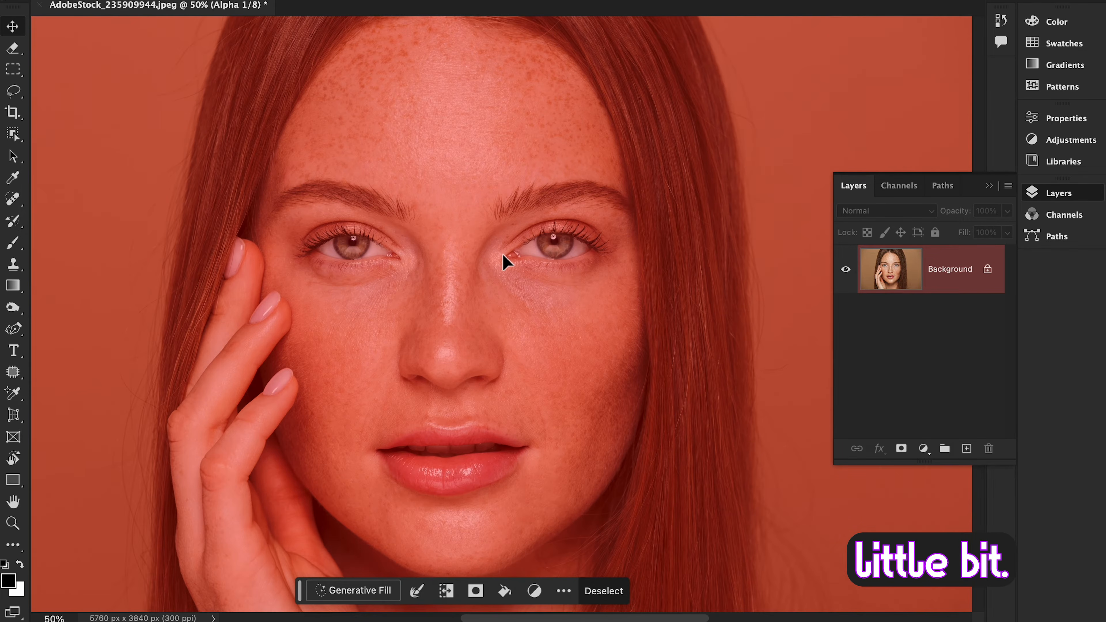
key("b")
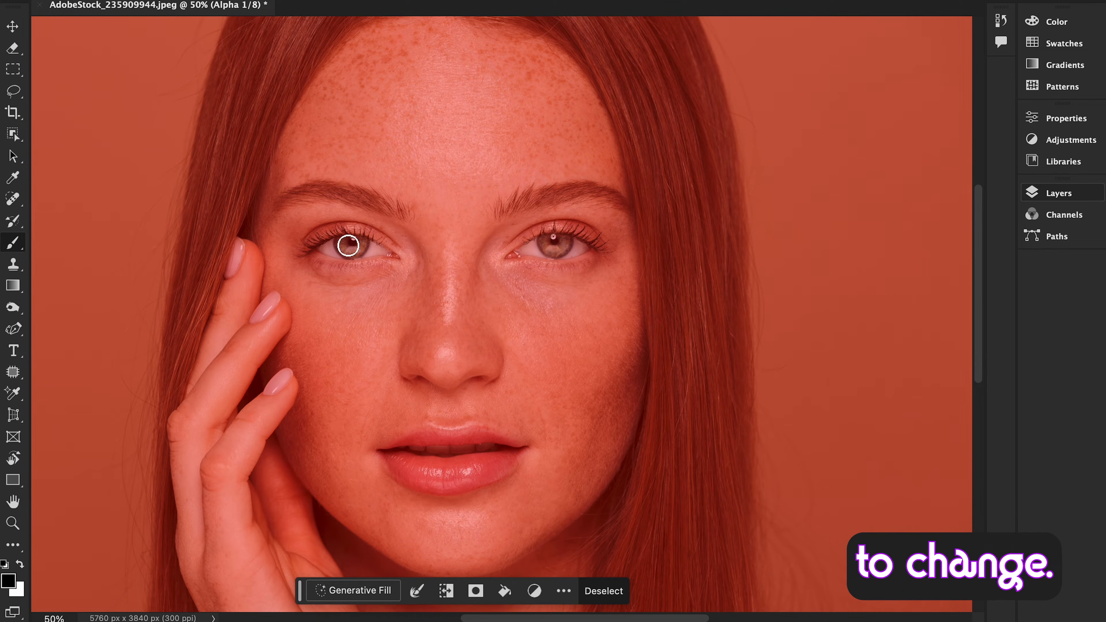
mouse_move(380, 253)
left_mouse_down()
mouse_move(332, 255)
mouse_move(348, 242)
mouse_move(381, 255)
mouse_move(359, 263)
mouse_move(308, 252)
mouse_move(380, 257)
mouse_move(374, 242)
mouse_move(345, 237)
mouse_move(321, 250)
mouse_move(350, 239)
mouse_move(392, 255)
mouse_move(331, 256)
left_mouse_up()
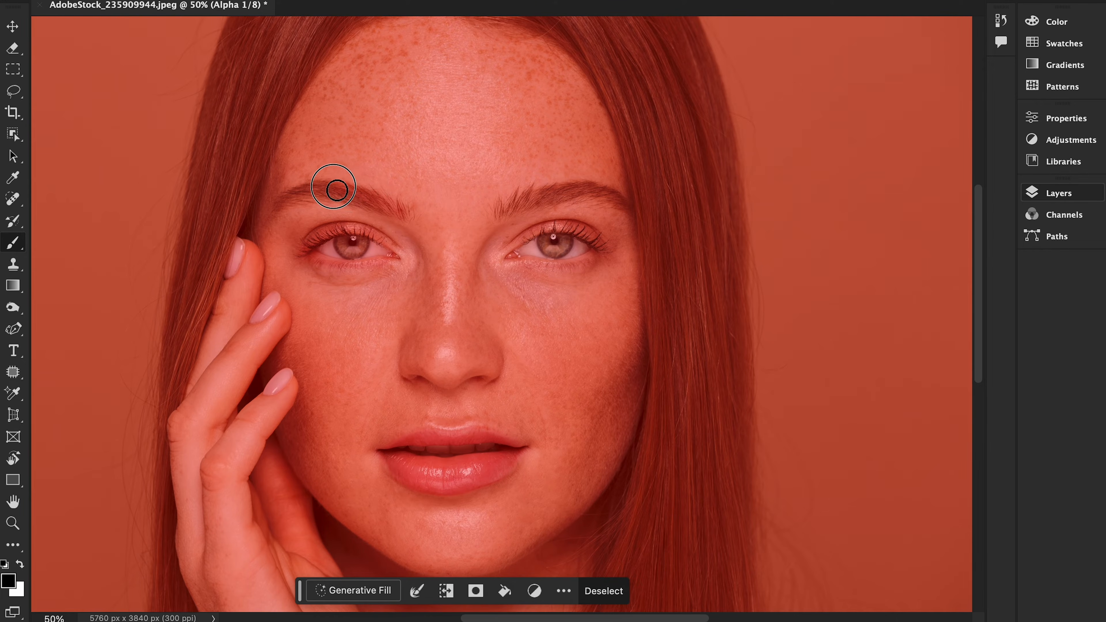
mouse_move(426, 389)
left_mouse_down()
mouse_move(417, 382)
mouse_move(483, 380)
left_mouse_up()
mouse_move(520, 255)
left_mouse_down()
mouse_move(562, 238)
mouse_move(600, 250)
mouse_move(566, 260)
mouse_move(522, 252)
mouse_move(582, 239)
mouse_move(531, 251)
mouse_move(562, 235)
mouse_move(587, 243)
mouse_move(542, 255)
left_mouse_up()
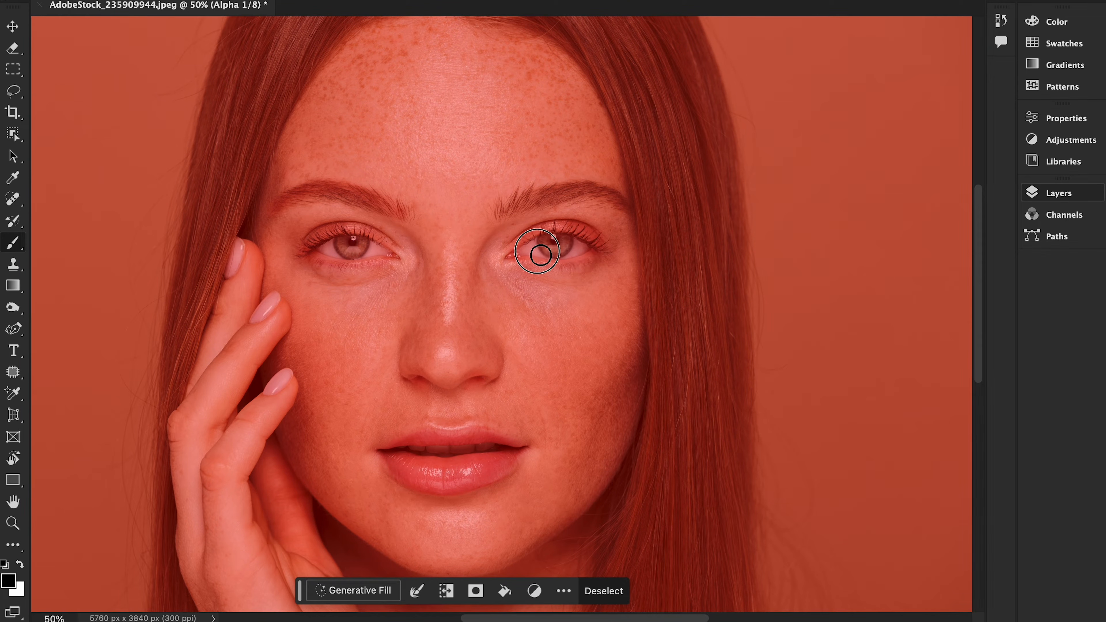
mouse_move(551, 200)
left_mouse_down()
mouse_move(617, 198)
mouse_move(592, 257)
left_mouse_up()
mouse_move(450, 451)
left_mouse_down()
mouse_move(394, 469)
mouse_move(474, 478)
mouse_move(513, 462)
mouse_move(476, 432)
mouse_move(436, 434)
mouse_move(468, 433)
mouse_move(510, 450)
mouse_move(477, 483)
mouse_move(413, 484)
mouse_move(394, 462)
mouse_move(440, 484)
mouse_move(481, 479)
mouse_move(498, 456)
mouse_move(443, 443)
left_mouse_up()
Step: Hide the Alpha 1 channel, make the RGB composite active, and return to the layer list
left_click(1067, 197)
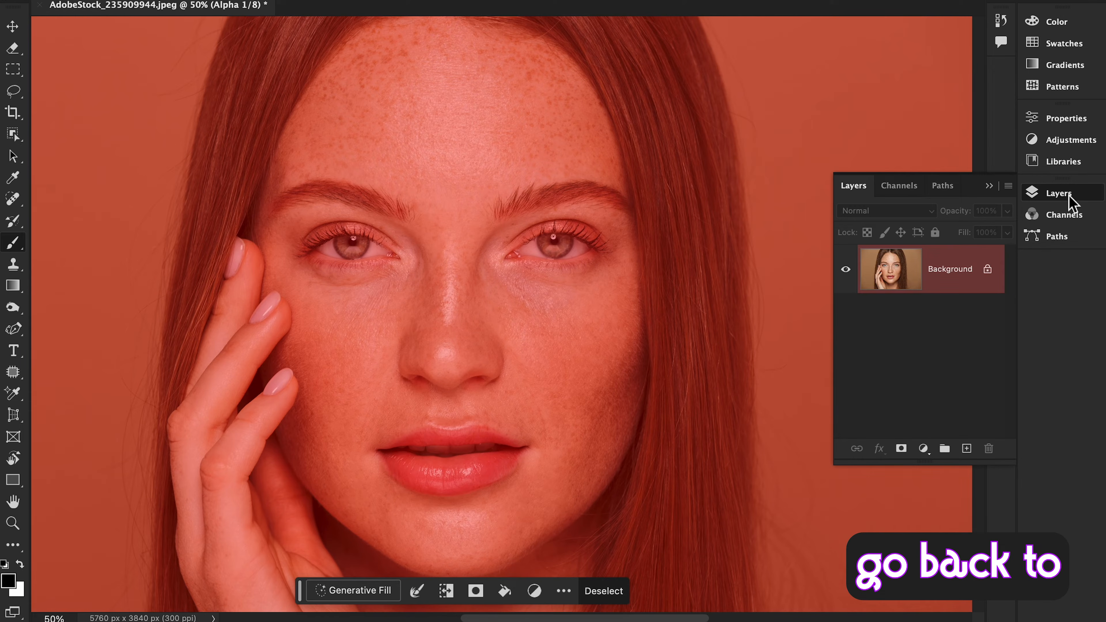
left_click(898, 186)
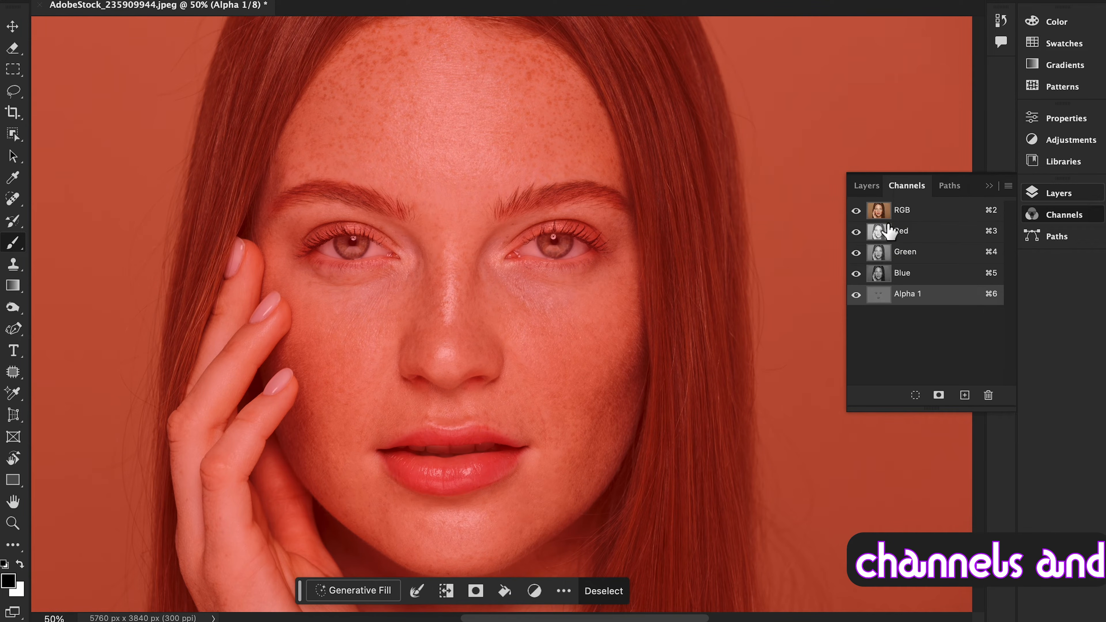
left_click(856, 297)
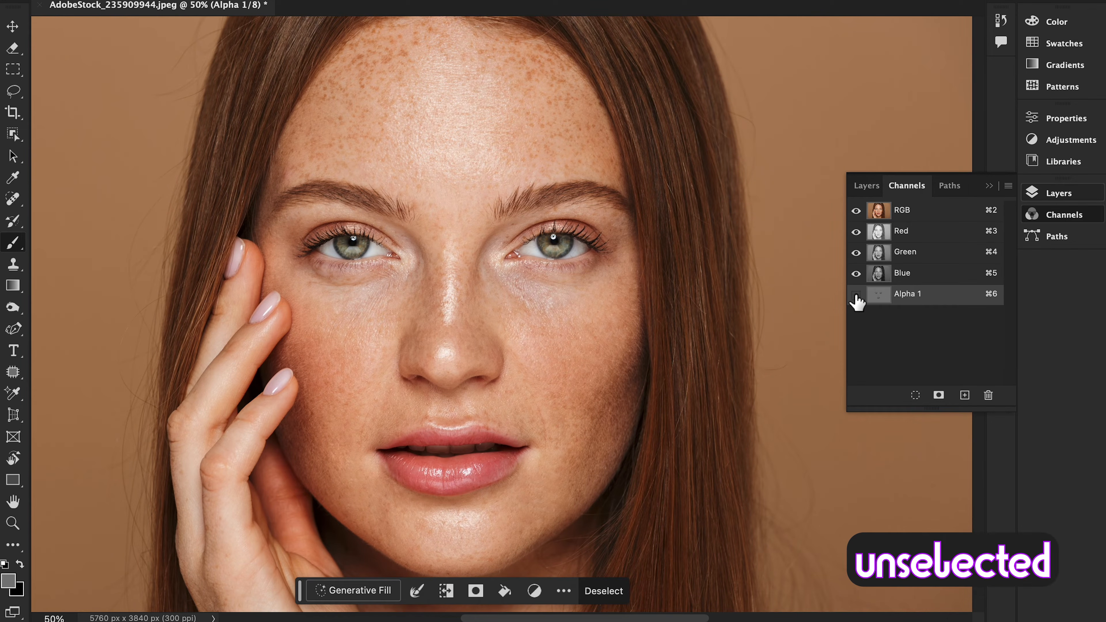
left_click(888, 210)
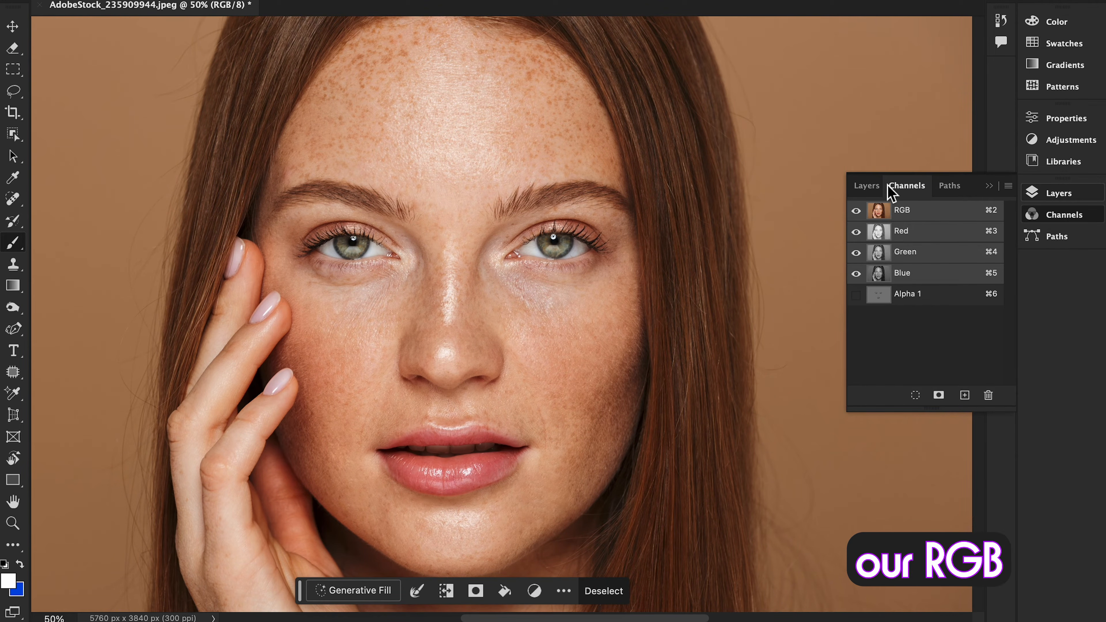
left_click(867, 186)
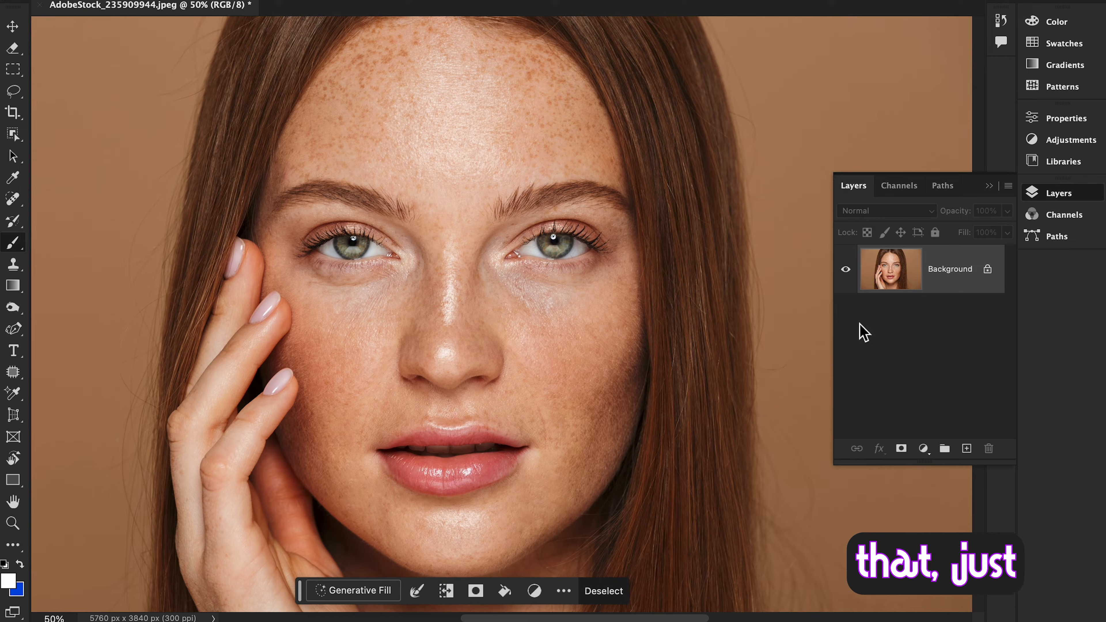
Step: Run Generative Fill on the selection with the prompt "skin retouching"
left_click(339, 591)
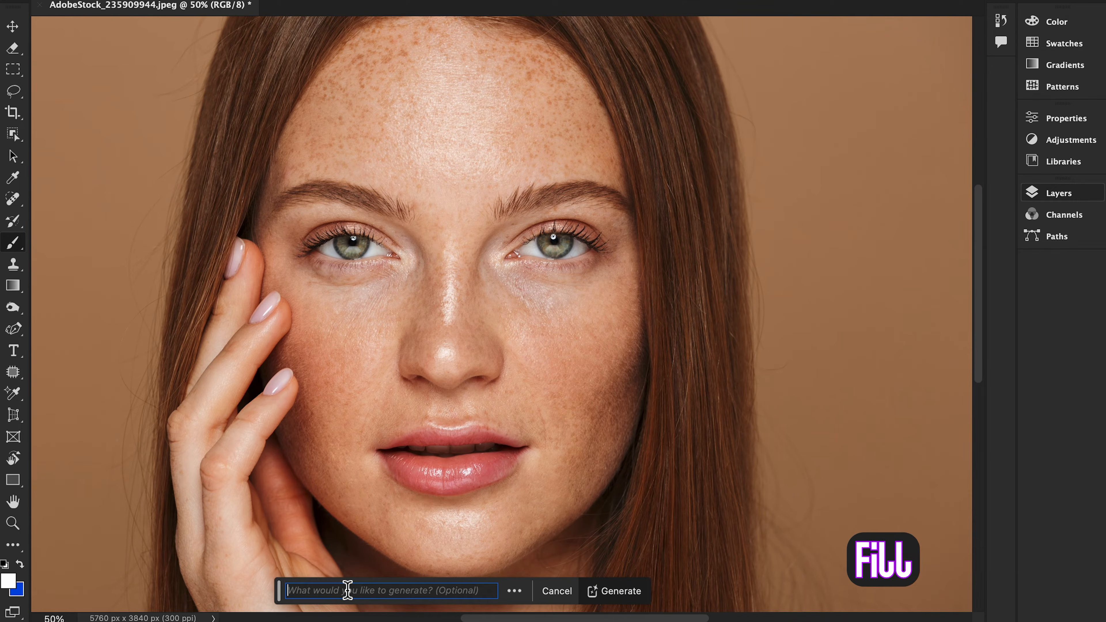
type("skin retouching")
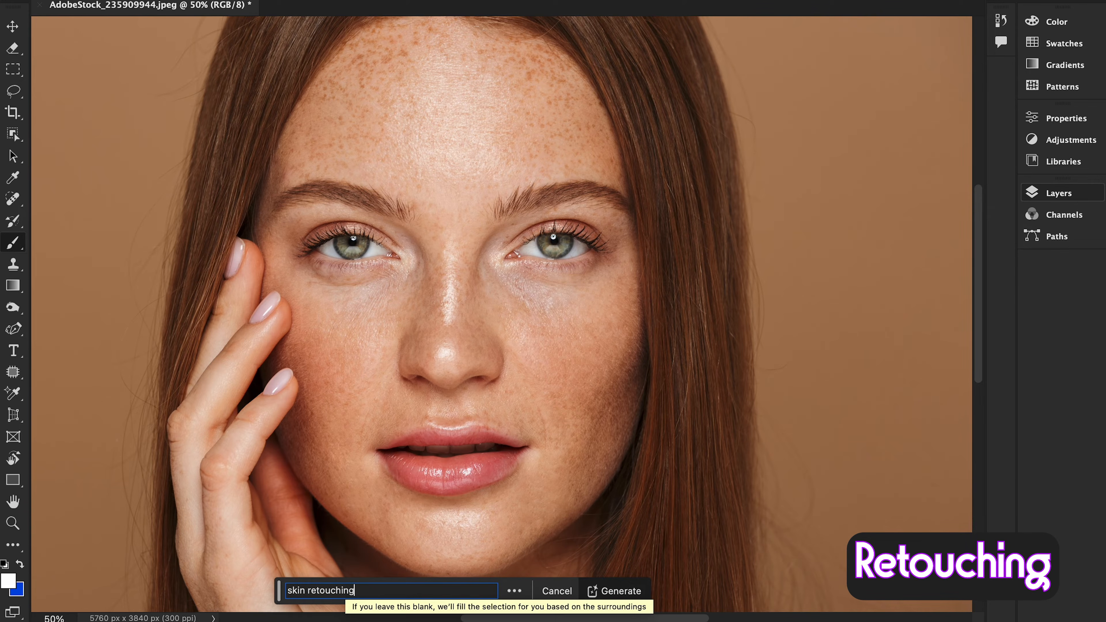
left_click(618, 591)
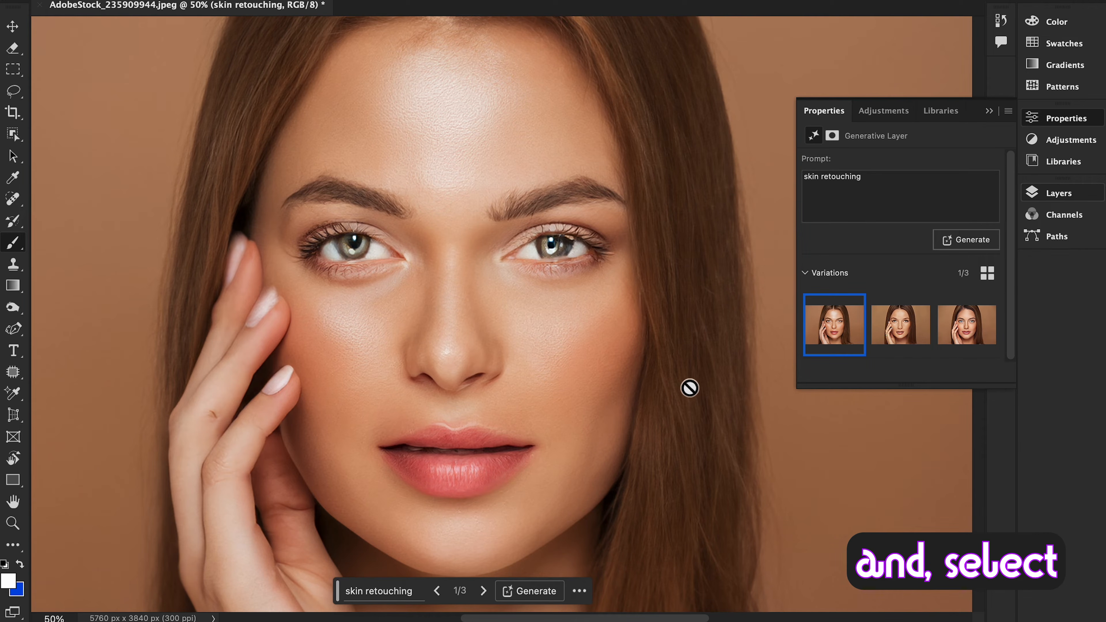
Step: Compare the second and third generated variations, then keep the first one
left_click(898, 331)
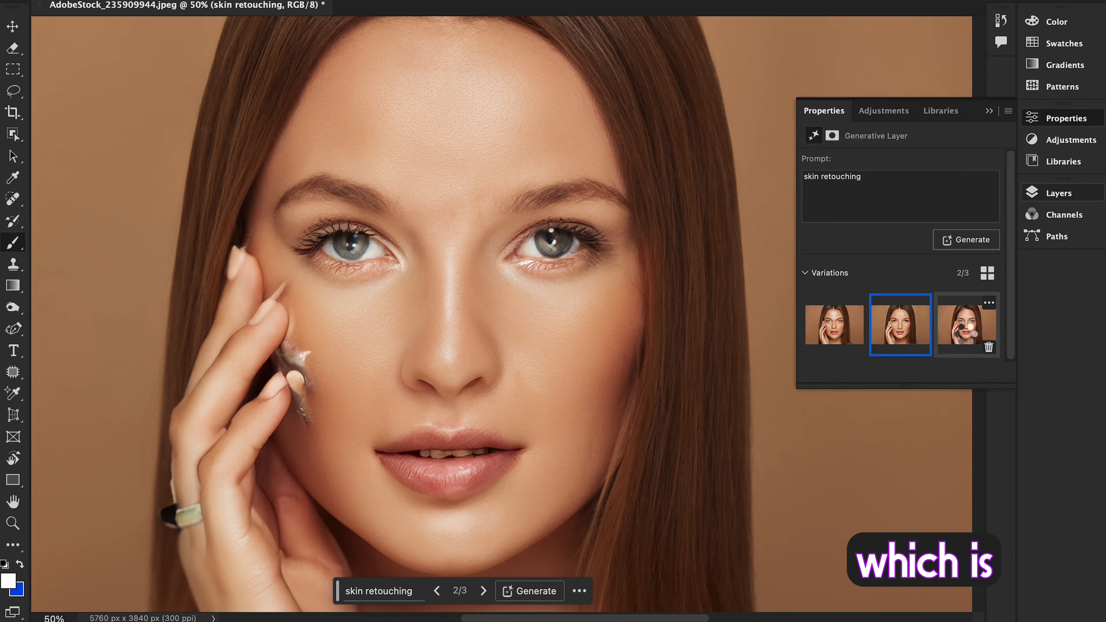
left_click(966, 338)
left_click(841, 337)
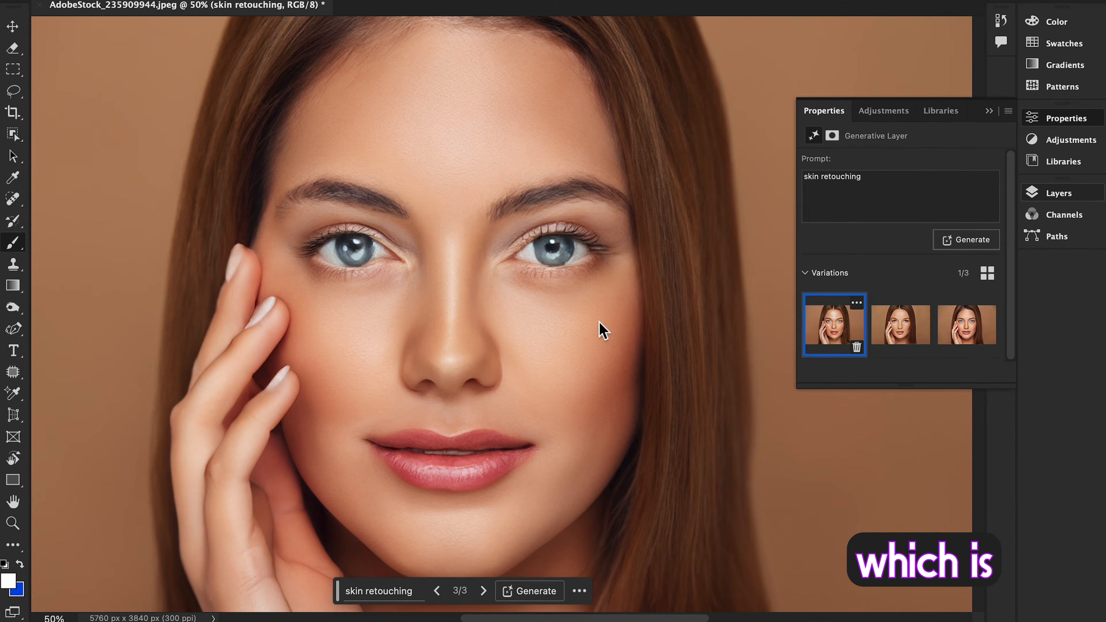
key("super+minus")
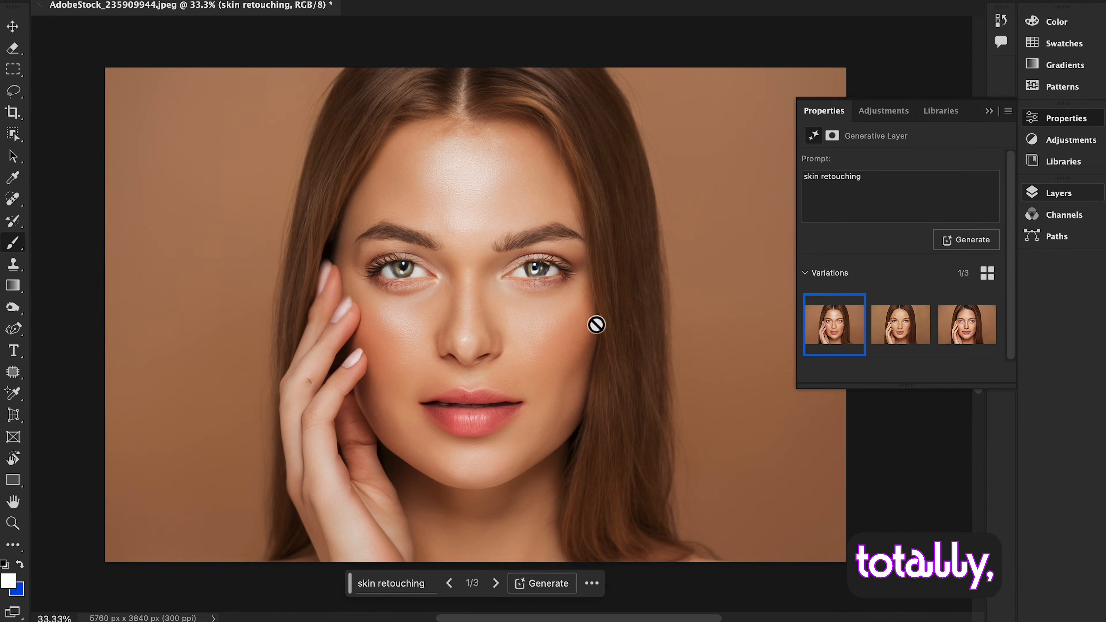
Step: Toggle the generative layer's visibility to compare the portrait before and after retouching
left_click(1042, 197)
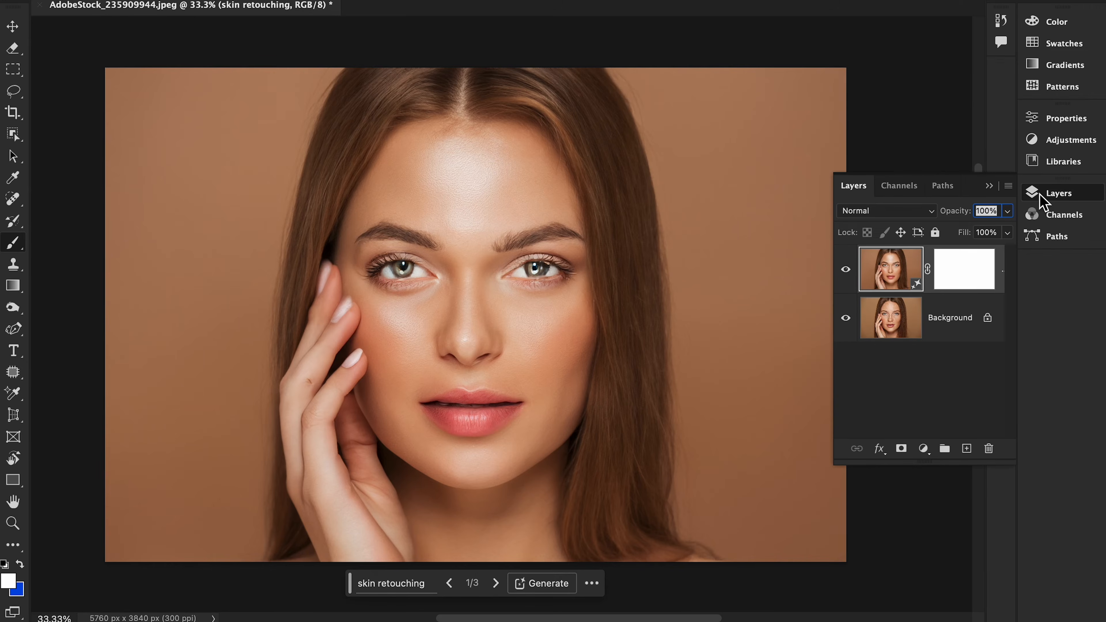
left_click(845, 271)
left_click(845, 271)
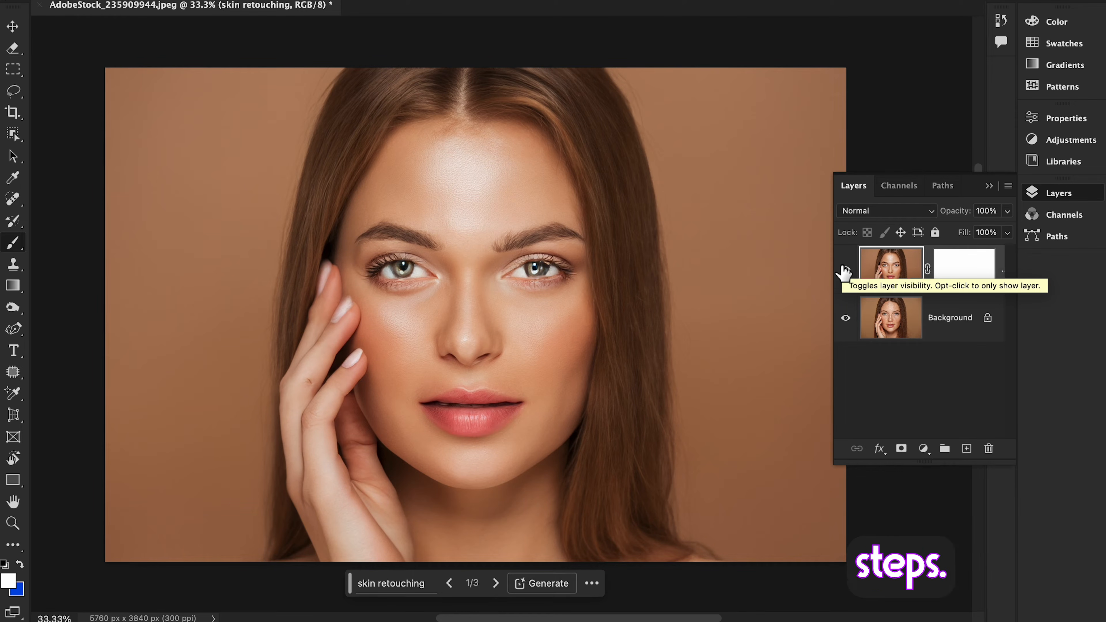
Step: Invert the generative layer's mask to black and ready the Brush tool with white as the foreground color
left_click(944, 285)
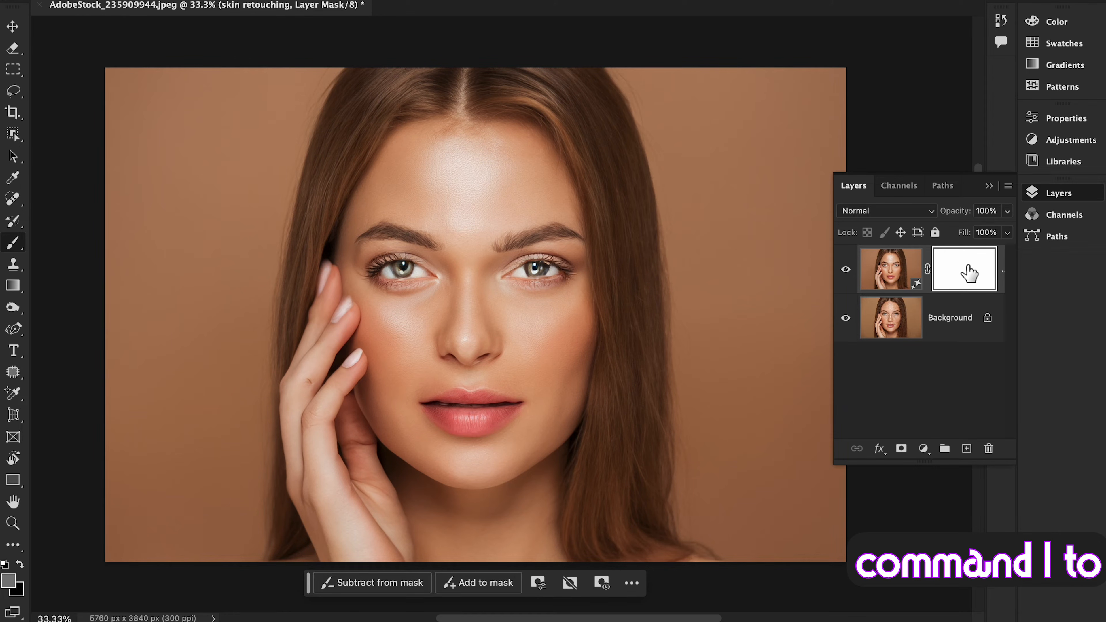
key("ctrl+i")
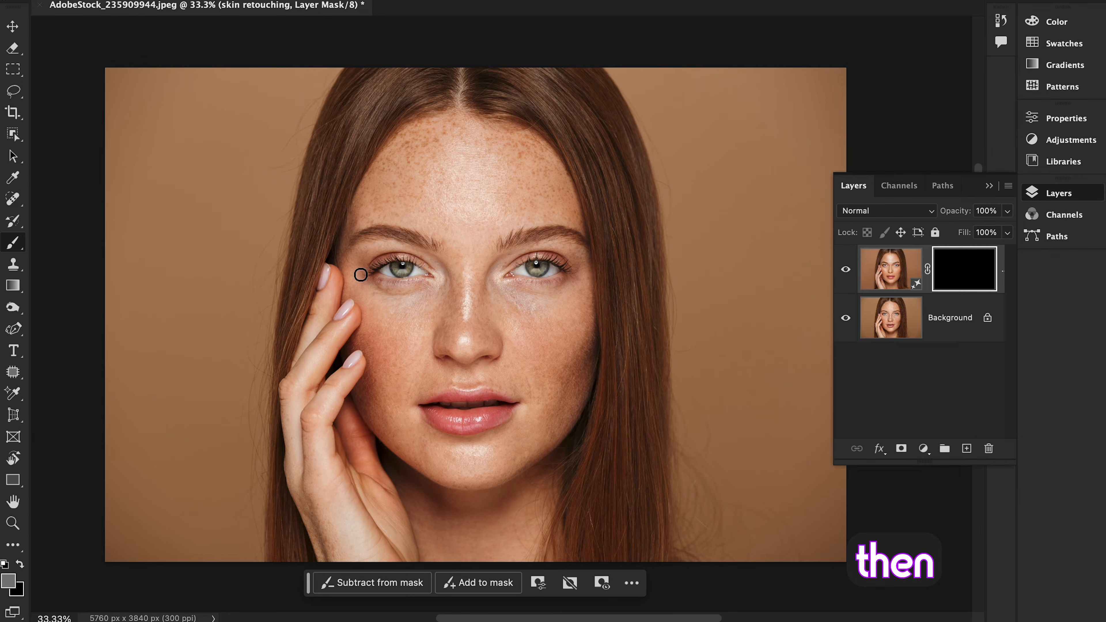
left_click(13, 245)
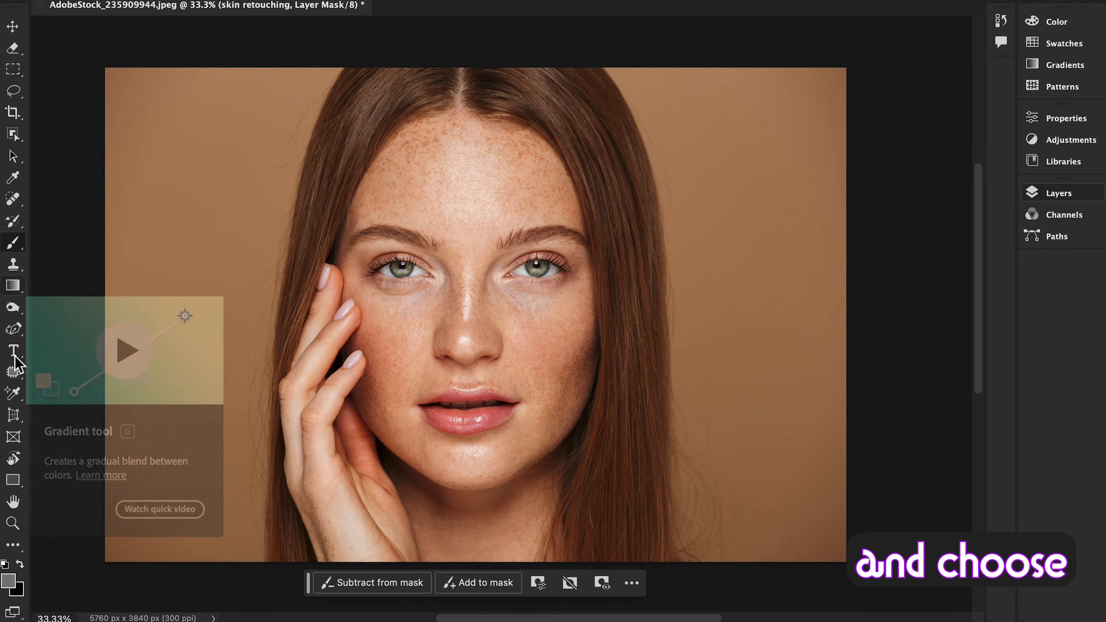
left_click(20, 565)
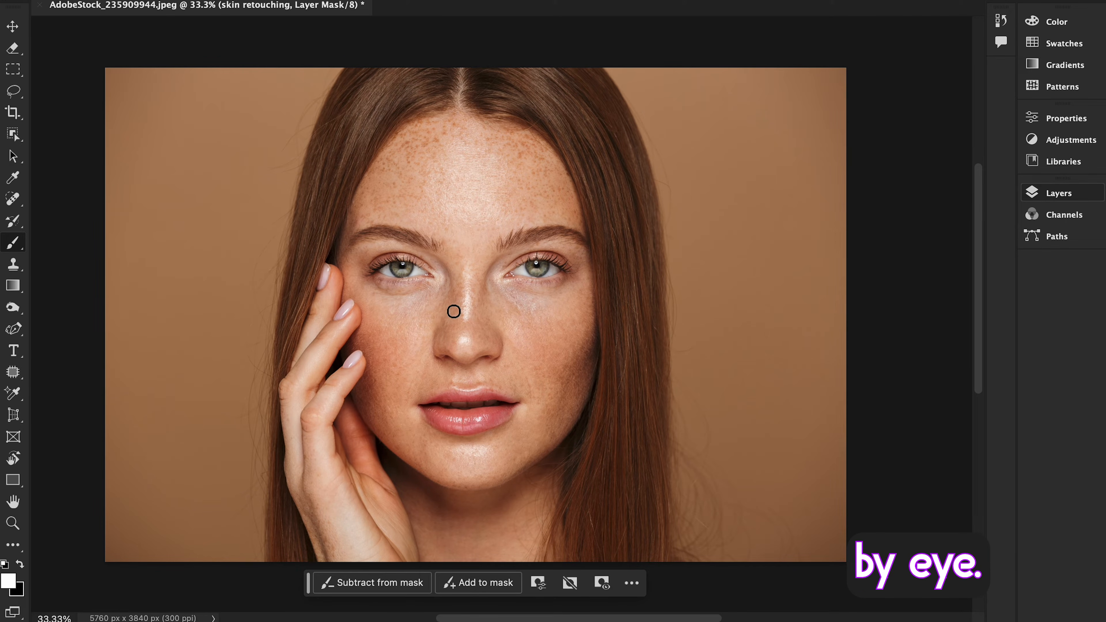
Step: Paint white on the mask over the nose, cheeks and chin, reducing the brush to 80 px for the skin under the eyes
key("ctrl+plus")
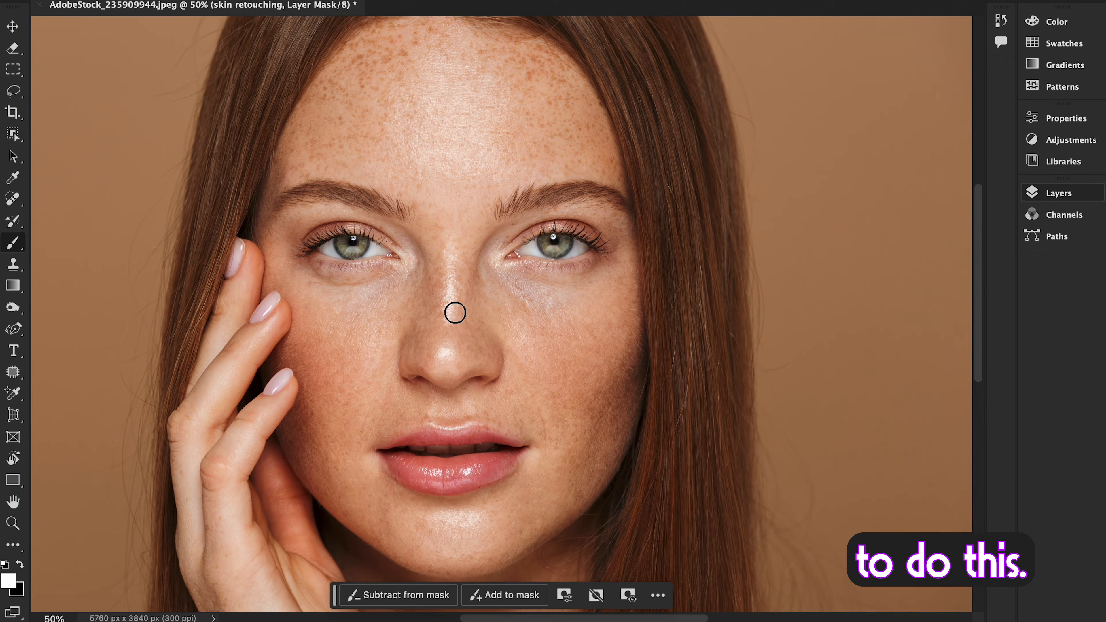
mouse_move(504, 368)
left_mouse_down()
mouse_move(458, 356)
mouse_move(370, 441)
mouse_move(431, 588)
mouse_move(364, 546)
mouse_move(538, 540)
mouse_move(497, 599)
mouse_move(624, 485)
mouse_move(560, 448)
mouse_move(551, 500)
mouse_move(569, 373)
mouse_move(593, 331)
mouse_move(454, 383)
left_mouse_up()
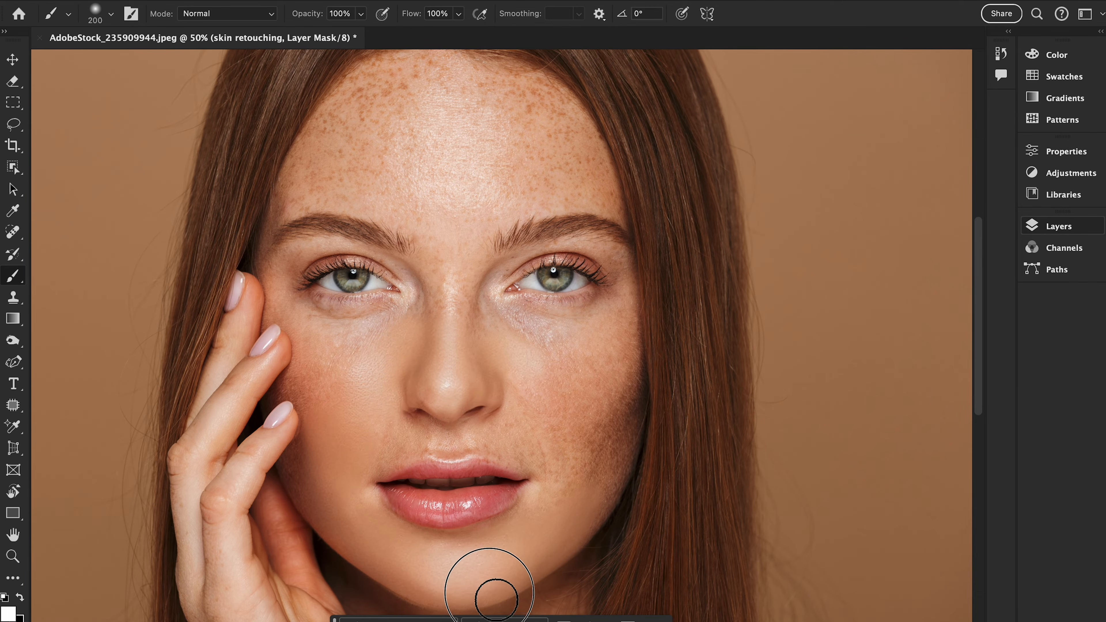
key("bracketleft")
key("bracketleft")
key("bracketleft")
key("bracketleft")
key("bracketleft")
key("bracketleft")
mouse_move(536, 471)
left_mouse_down()
mouse_move(256, 422)
mouse_move(307, 486)
mouse_move(366, 348)
left_mouse_up()
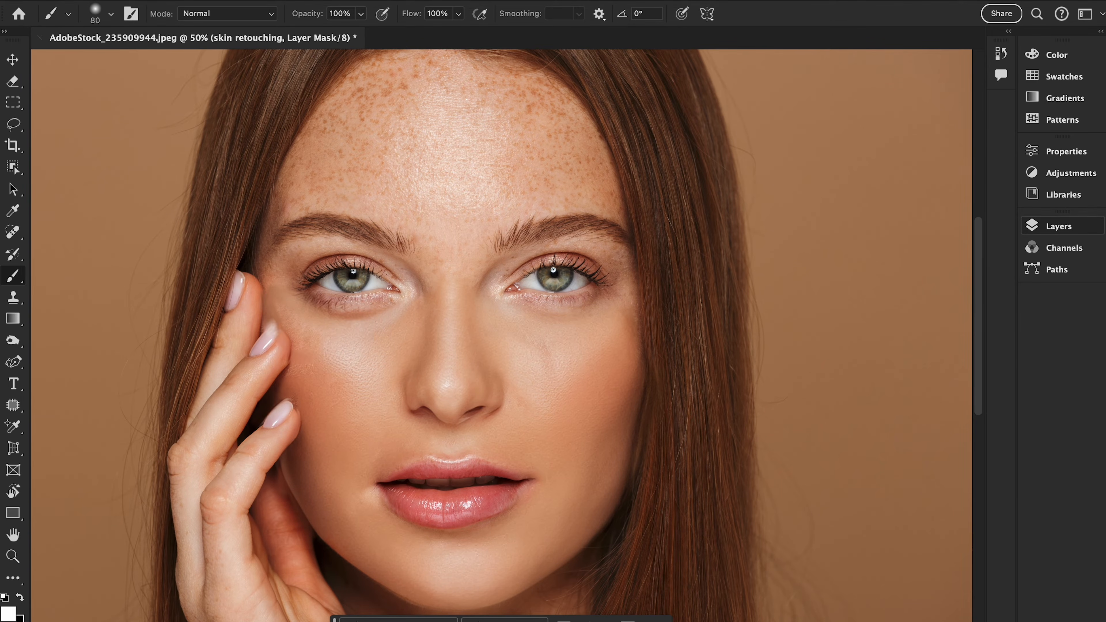
Step: Enlarge the brush and paint white on the mask over the forehead, the brow area and the nose bridge
key("bracketright")
key("bracketright")
key("bracketright")
left_click_drag(288, 180, 362, 209)
left_click_drag(459, 326, 435, 291)
left_click_drag(503, 190, 499, 258)
key("bracketright")
key("bracketright")
key("bracketright")
key("bracketright")
mouse_move(418, 244)
left_mouse_down()
mouse_move(415, 172)
mouse_move(338, 245)
mouse_move(441, 236)
left_mouse_up()
Step: Paint white on the mask with a 100 px brush along the forehead's edges, the temples and around the eyes
key("bracketleft")
key("bracketleft")
key("bracketleft")
key("bracketleft")
key("bracketleft")
mouse_move(456, 151)
left_mouse_down()
mouse_move(540, 189)
mouse_move(460, 141)
mouse_move(335, 183)
mouse_move(413, 127)
mouse_move(573, 181)
mouse_move(620, 286)
mouse_move(583, 270)
left_mouse_up()
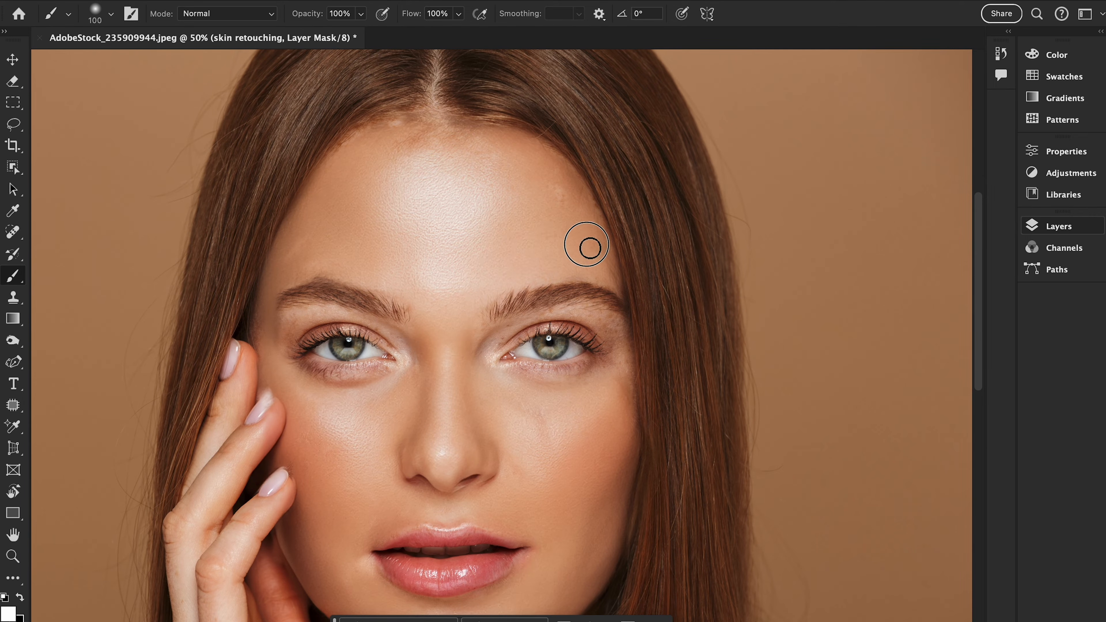
left_click_drag(506, 249, 421, 178)
left_click_drag(309, 262, 211, 247)
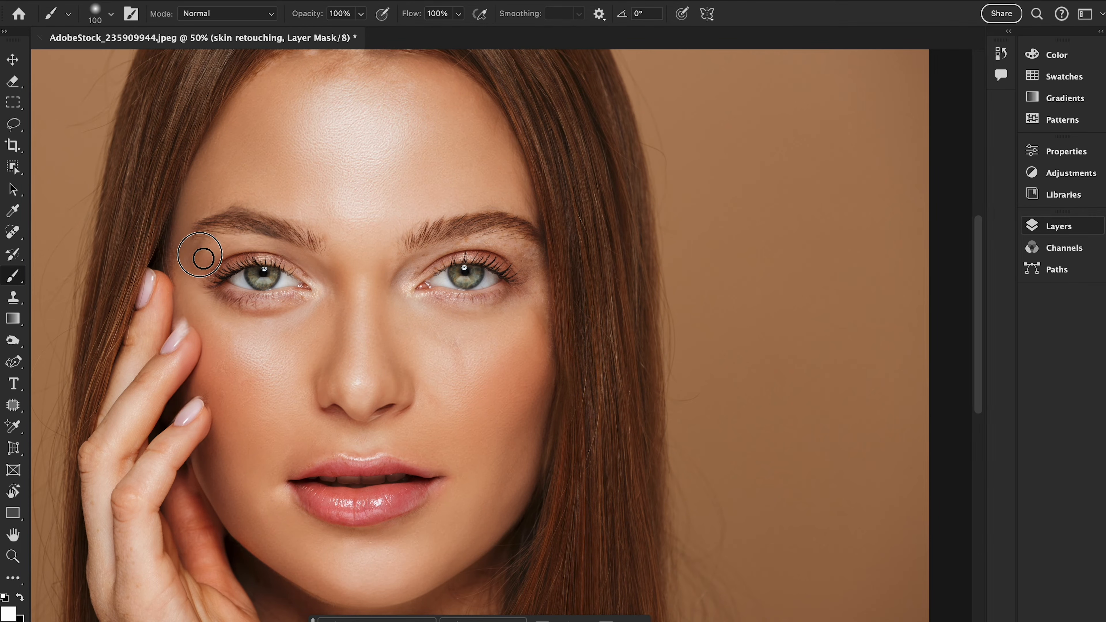
mouse_move(529, 261)
left_mouse_down()
mouse_move(441, 245)
mouse_move(541, 298)
left_mouse_up()
left_click_drag(472, 353, 437, 339)
Step: Paint white on the mask over the neck and hand with a 250 px brush
scroll(480, 386, "down", 5)
key("bracketright")
key("bracketright")
key("bracketright")
key("bracketright")
key("bracketright")
left_click_drag(542, 420, 615, 303)
mouse_move(239, 398)
left_mouse_down()
mouse_move(421, 400)
mouse_move(536, 447)
left_mouse_up()
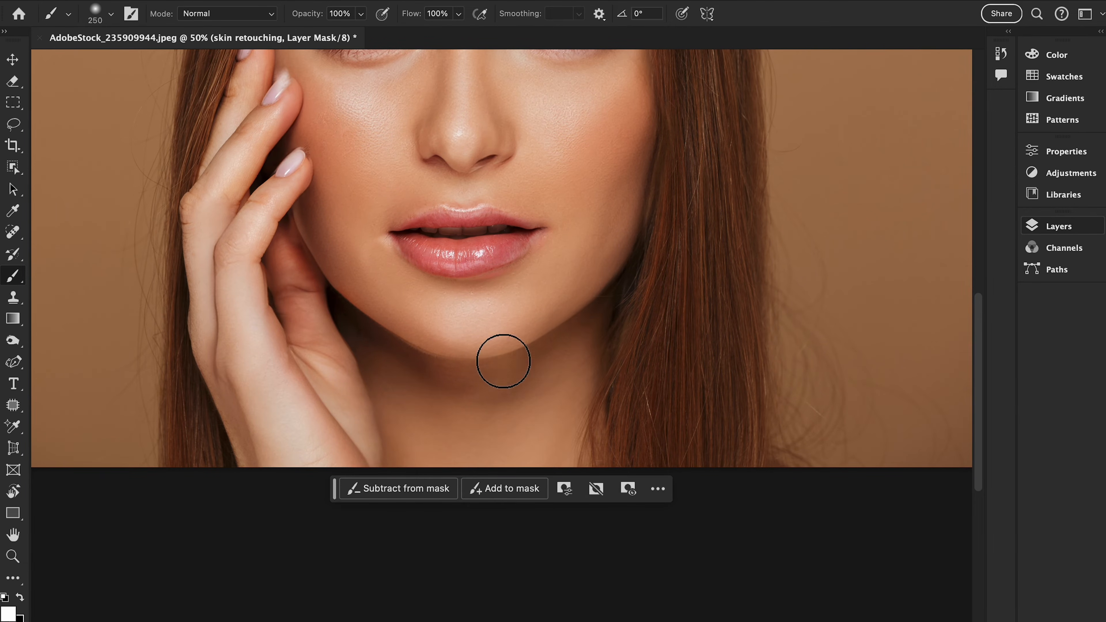
scroll(568, 328, "up", 8)
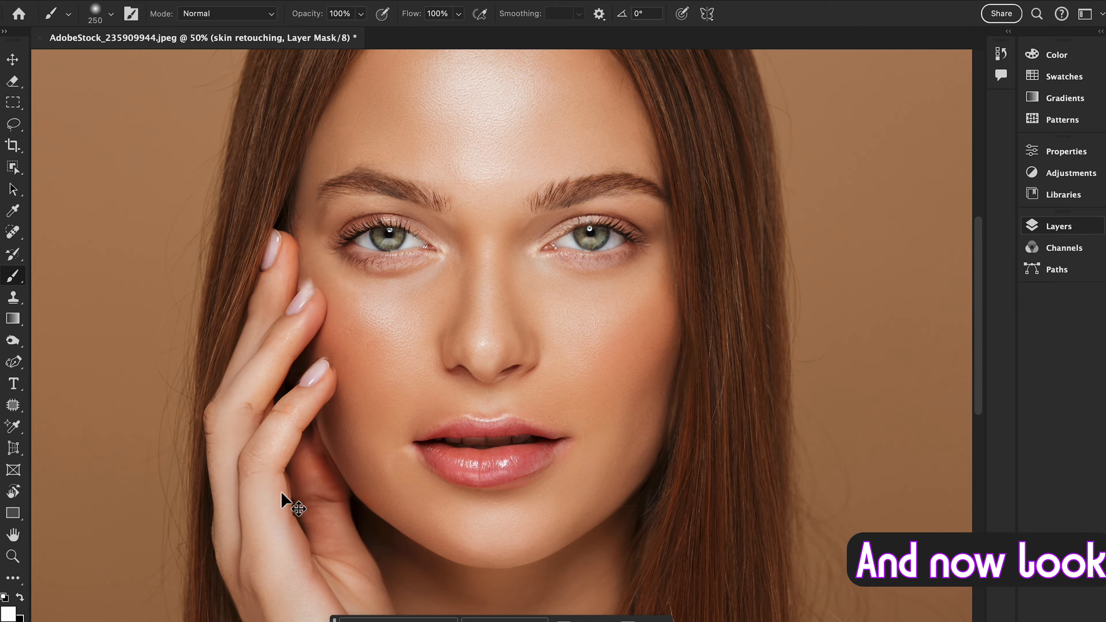
Step: View the whole portrait and toggle the masked generative layer to compare before and after
key("ctrl+minus")
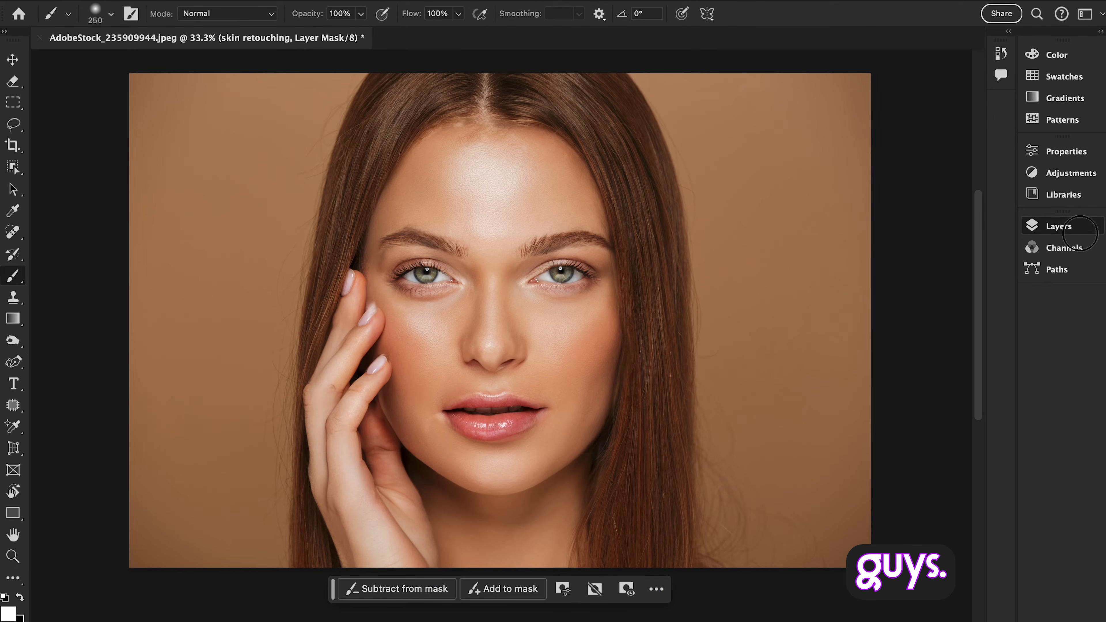
left_click(1079, 229)
left_click(509, 323)
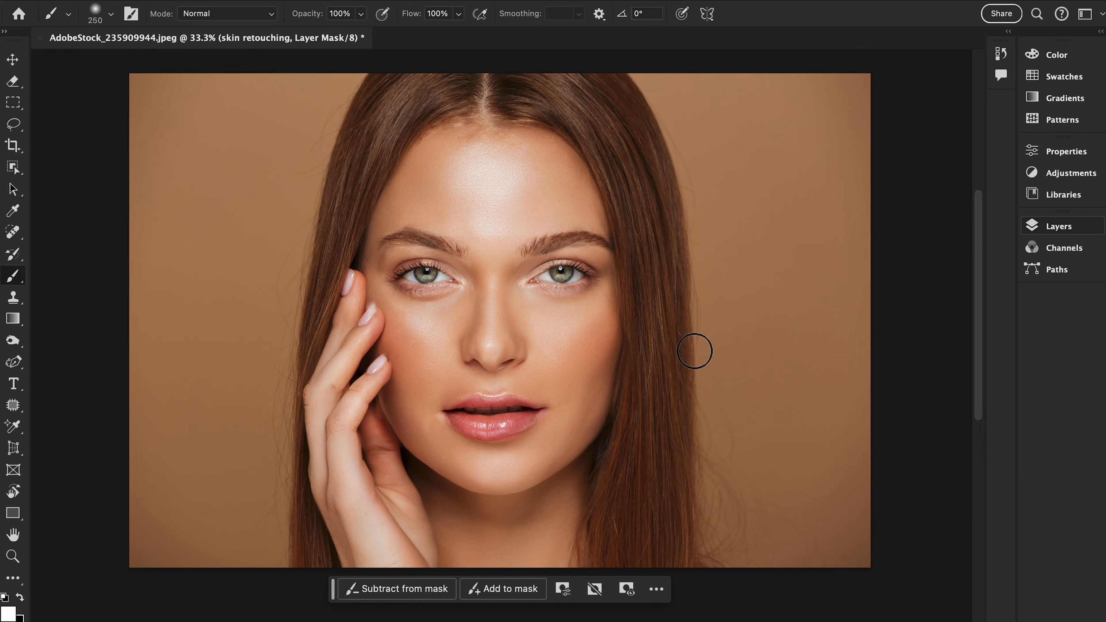
left_click(1044, 228)
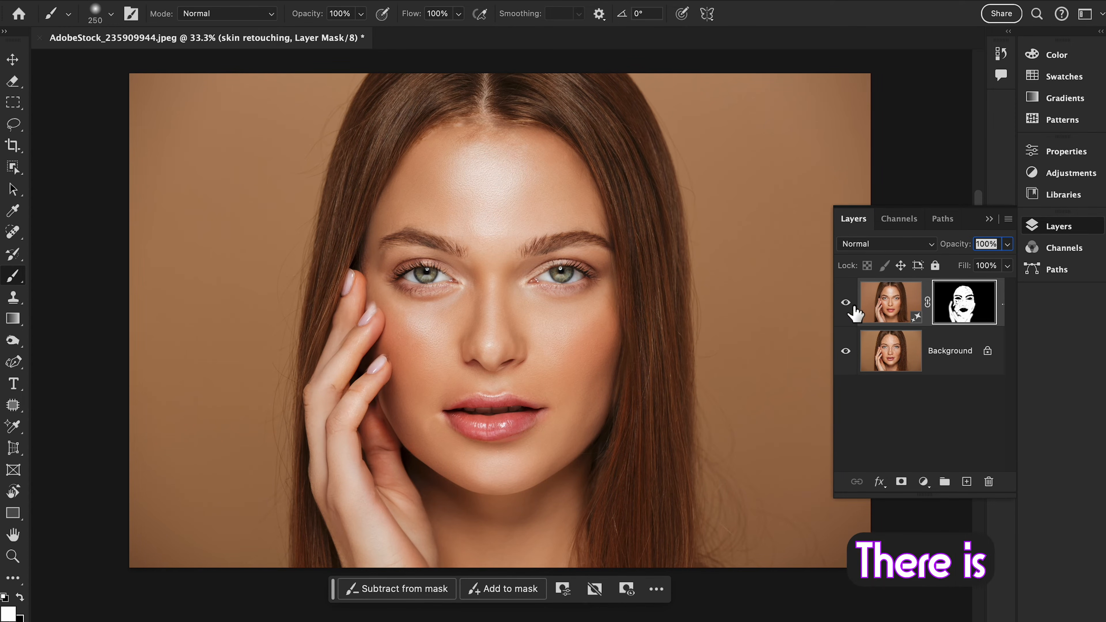
left_click(846, 303)
left_click(845, 303)
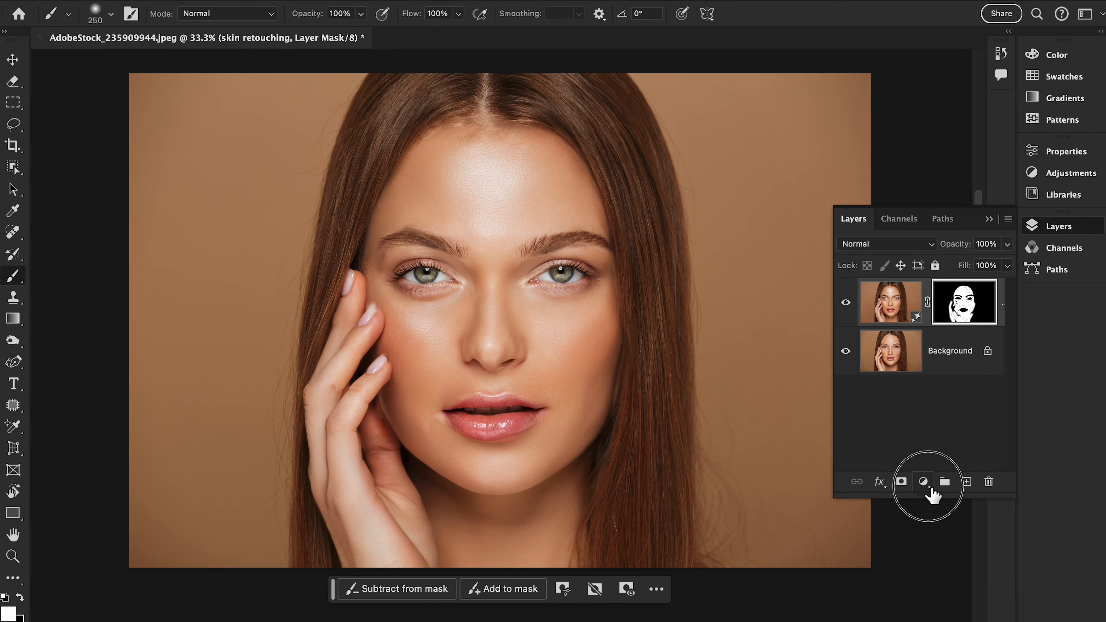
Step: Add a Curves adjustment layer, raise the RGB curve's midtones to brighten the image, and invert the layer's mask to black
left_click(929, 487)
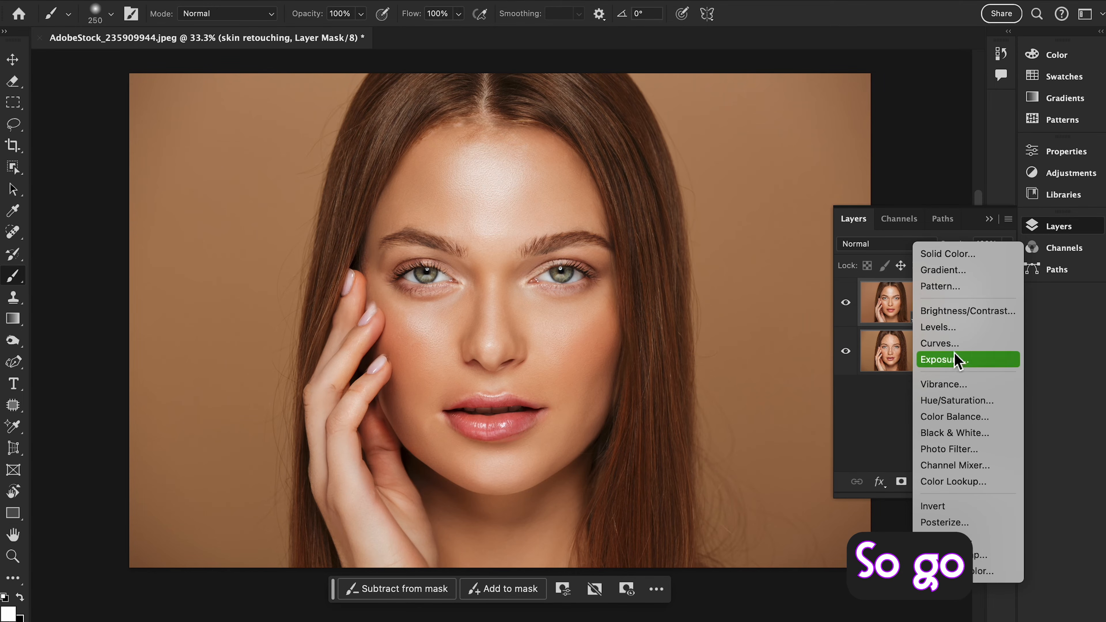
left_click(945, 344)
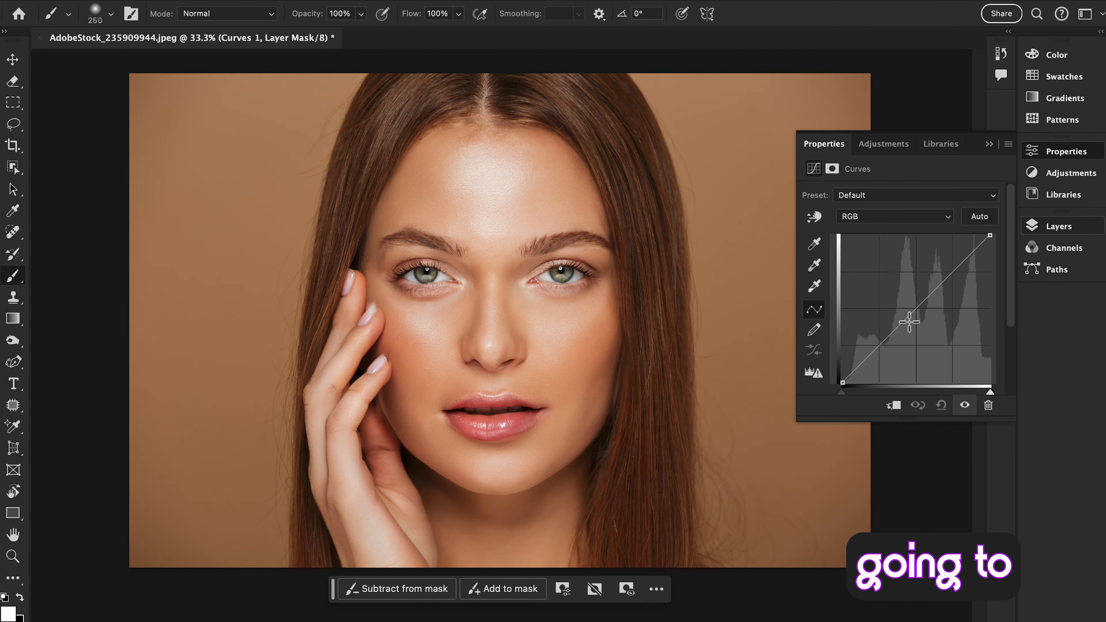
left_click_drag(905, 319, 896, 302)
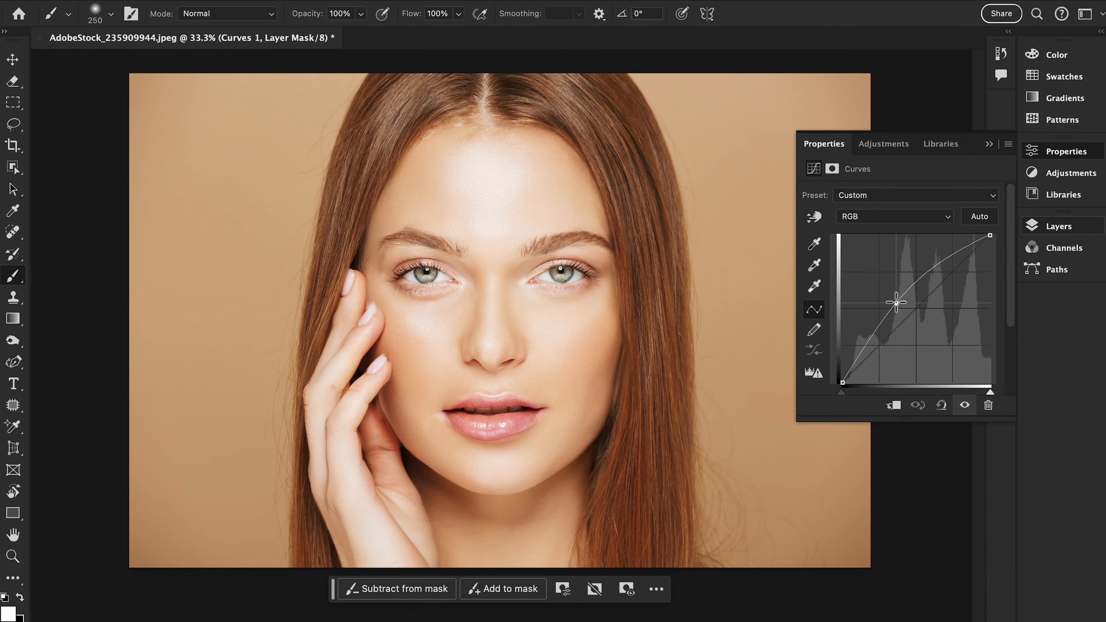
left_click(1058, 226)
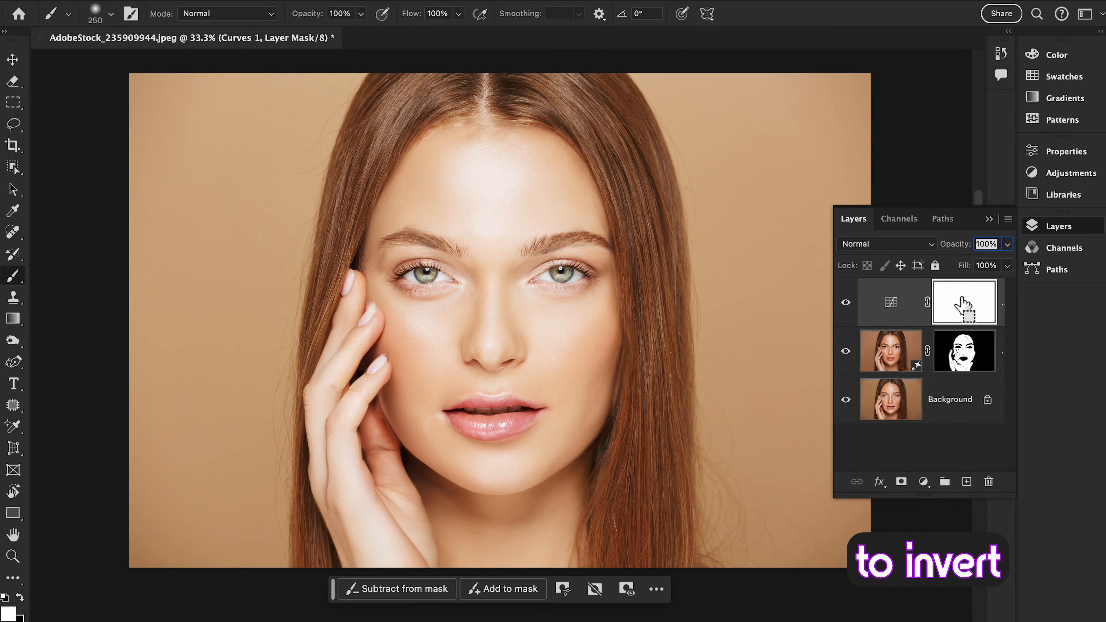
key("super+i")
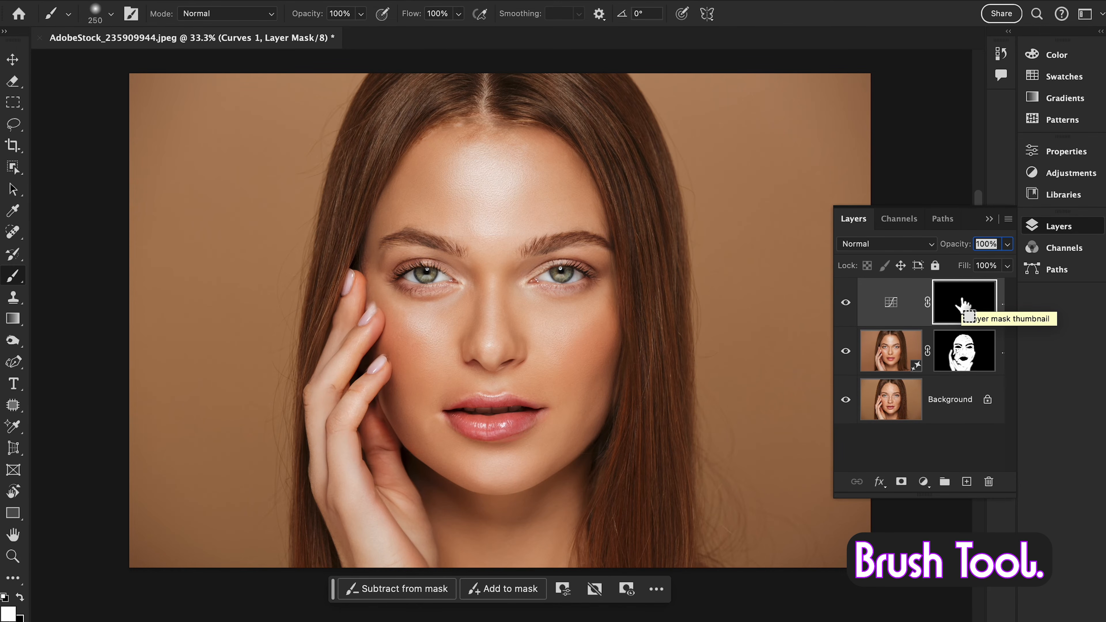
Step: Paint white on the Curves mask over the iris of the model's left eye with a 100 px brush
key("super+plus")
key("super+plus")
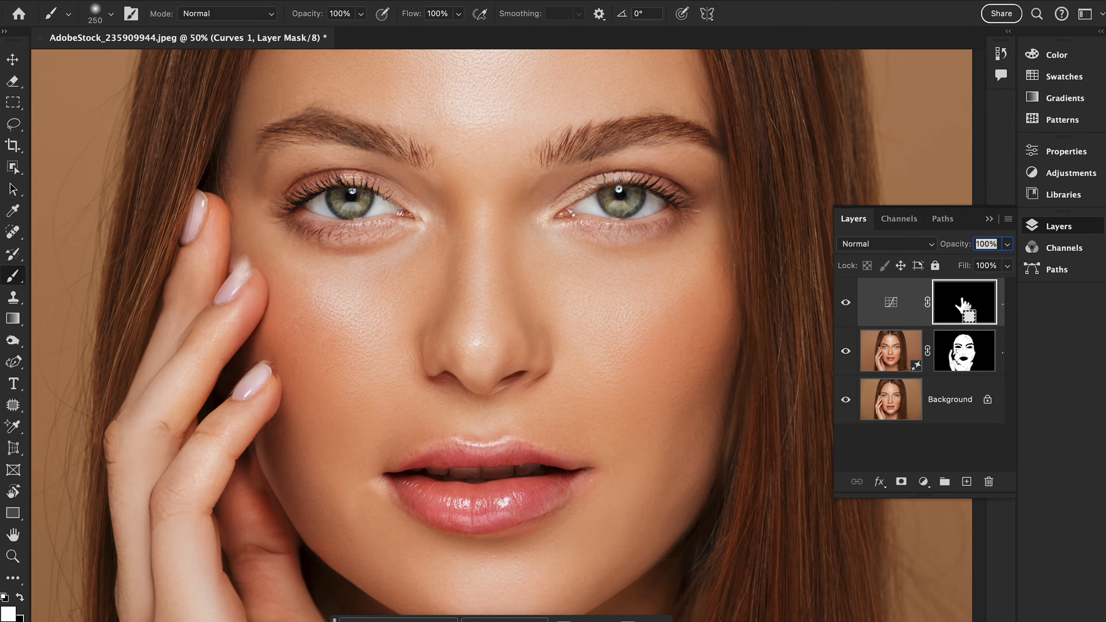
key("F7")
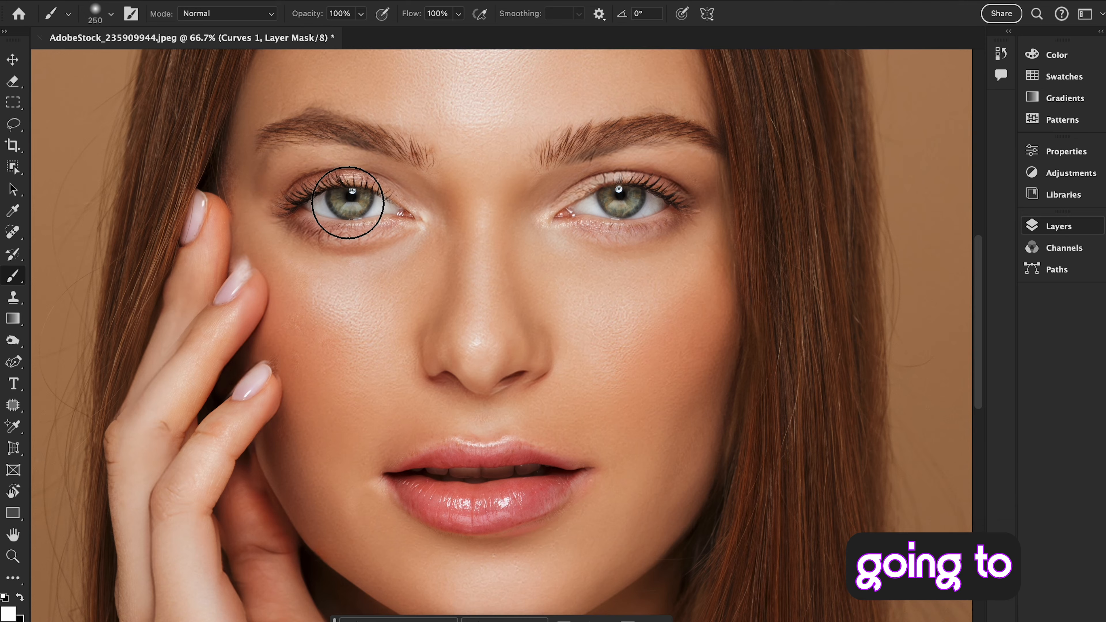
key("bracketleft")
key("bracketleft")
key("bracketleft")
key("bracketleft")
key("bracketleft")
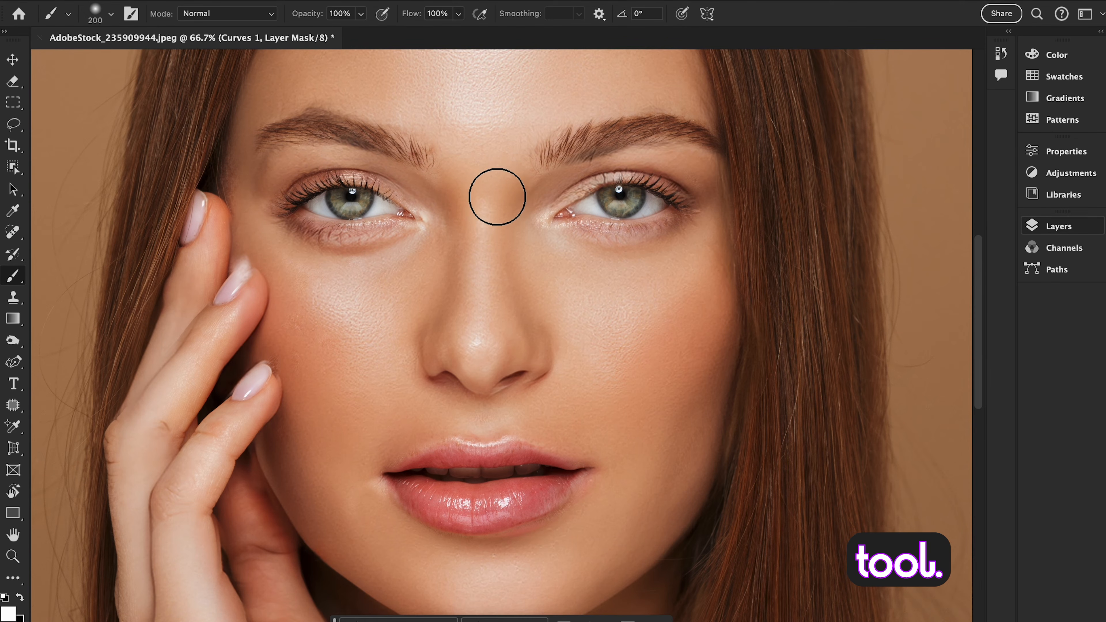
mouse_move(623, 205)
left_mouse_down()
mouse_move(638, 196)
mouse_move(624, 205)
left_mouse_up()
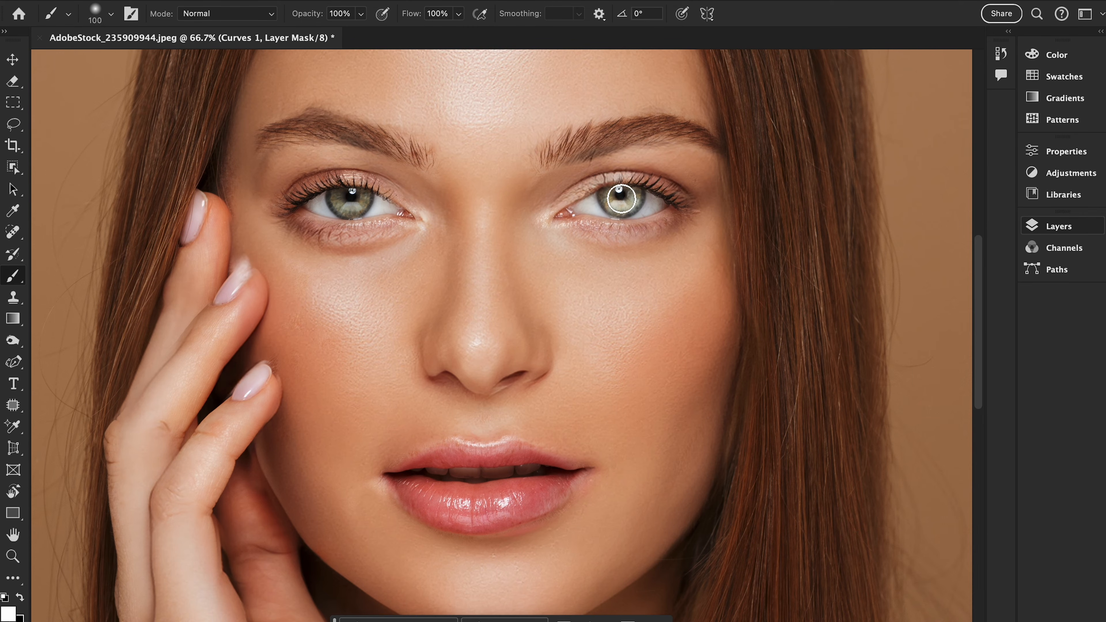
Step: Set the Curves layer's blend mode to Linear Dodge (Add) and reduce its fill to 45%
left_click(1058, 226)
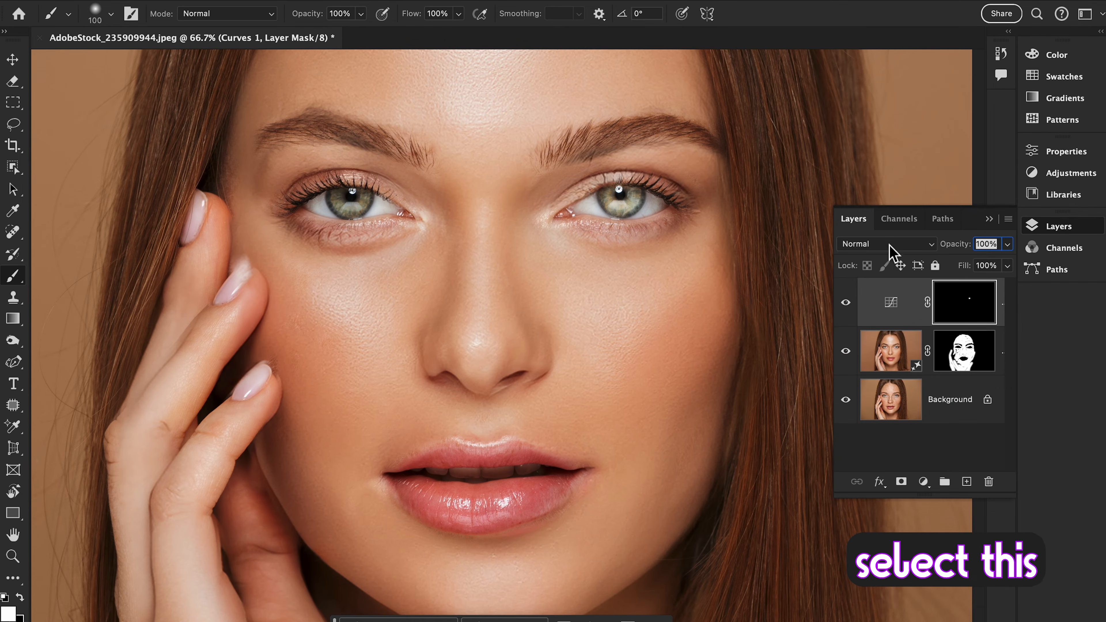
left_click(891, 243)
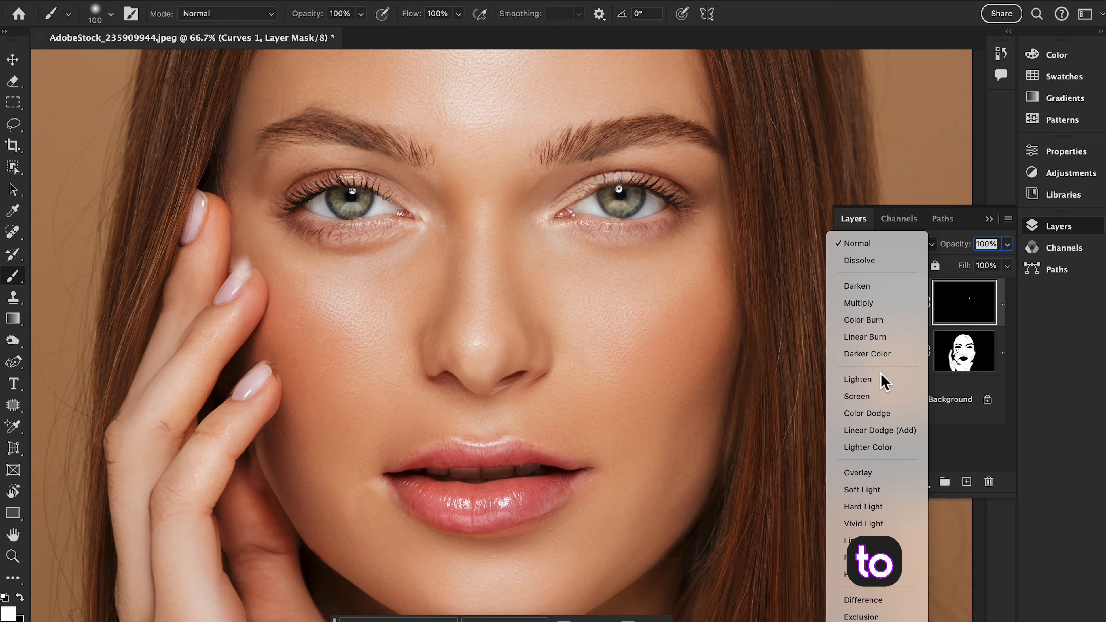
left_click(879, 430)
left_click(1007, 243)
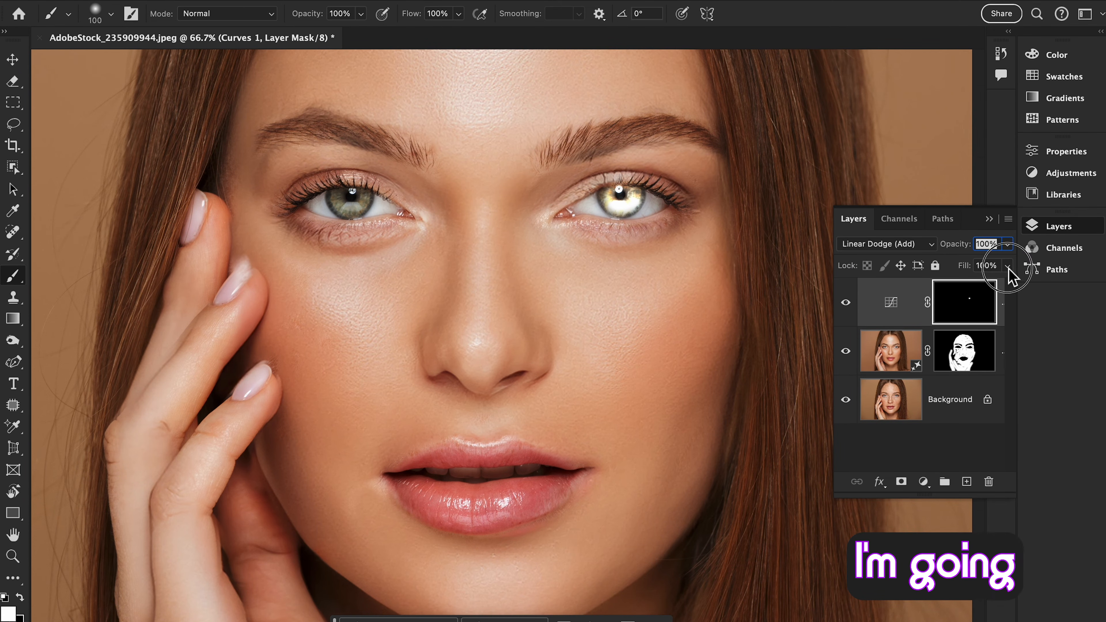
left_click_drag(969, 283, 966, 283)
Step: Paint white on the Curves mask over the iris of the model's right eye and lower the layer's fill to 35%
mouse_move(364, 212)
left_mouse_down()
mouse_move(344, 203)
mouse_move(352, 208)
left_mouse_up()
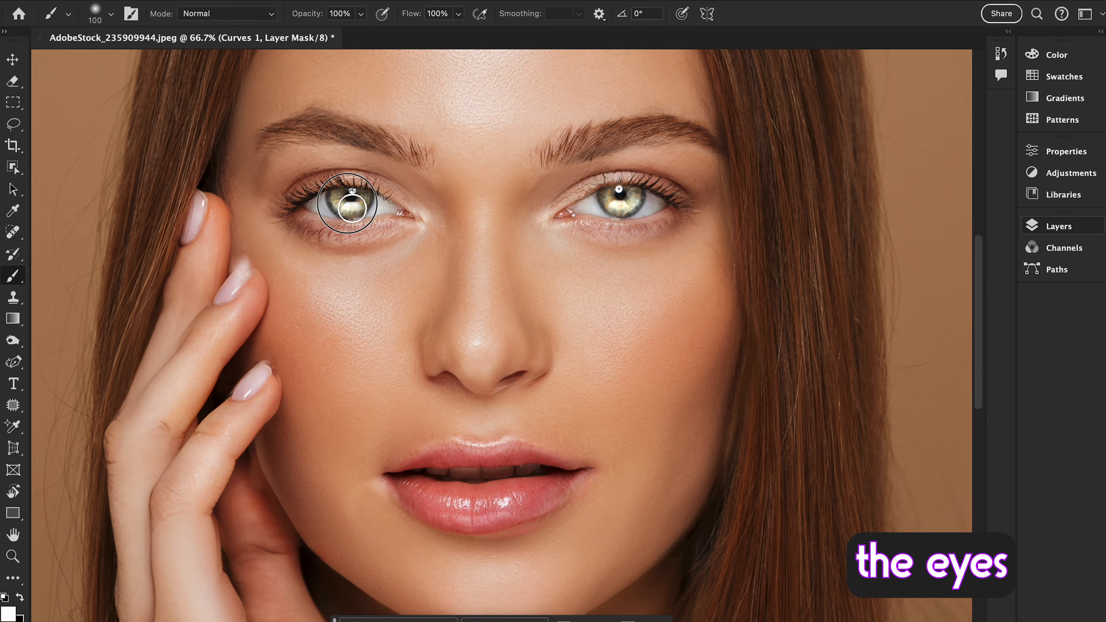
left_click(1053, 226)
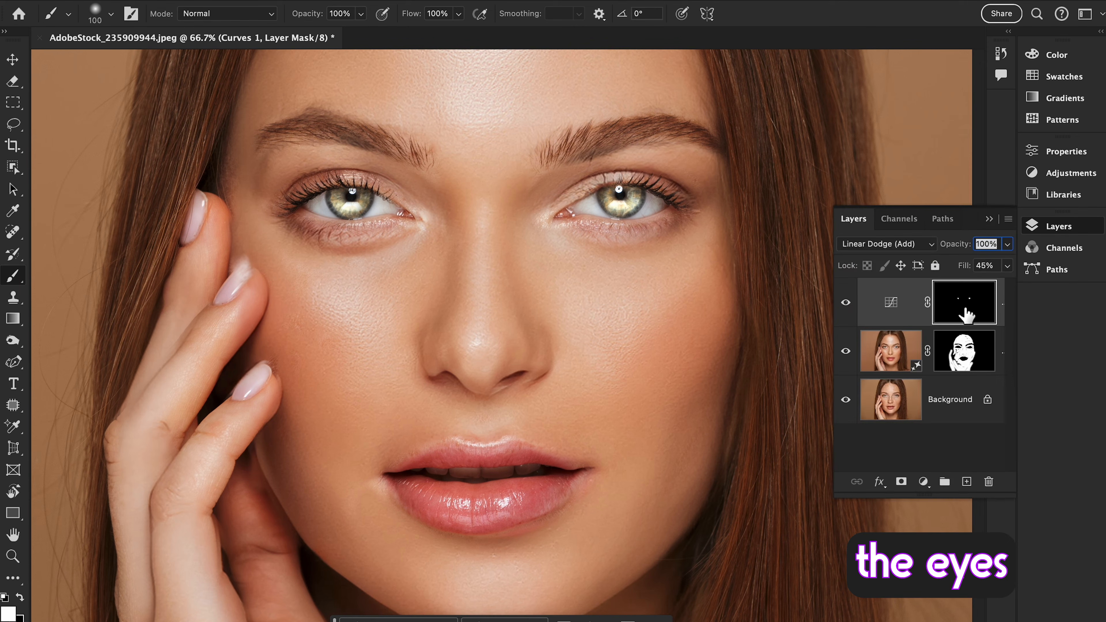
left_click(1007, 265)
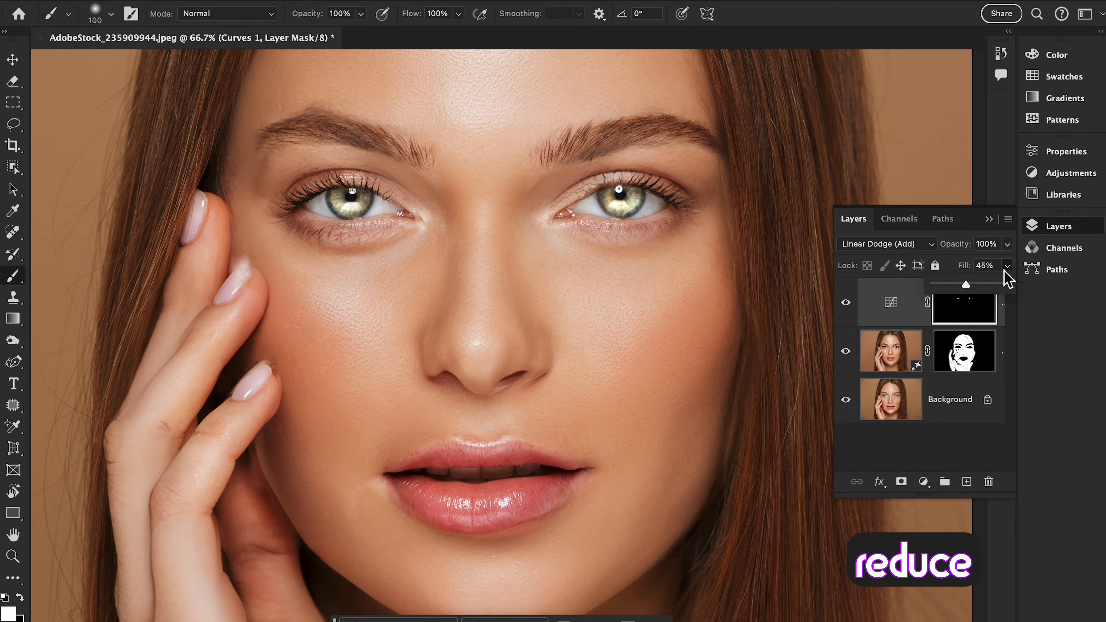
left_click_drag(967, 291, 933, 282)
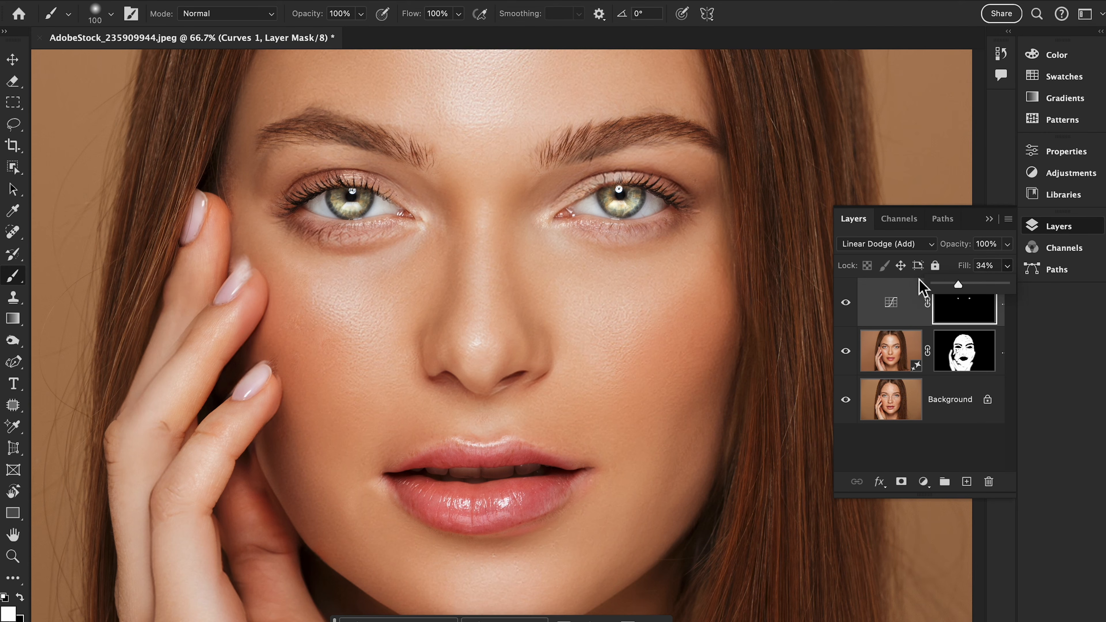
key("super+minus")
key("super+minus")
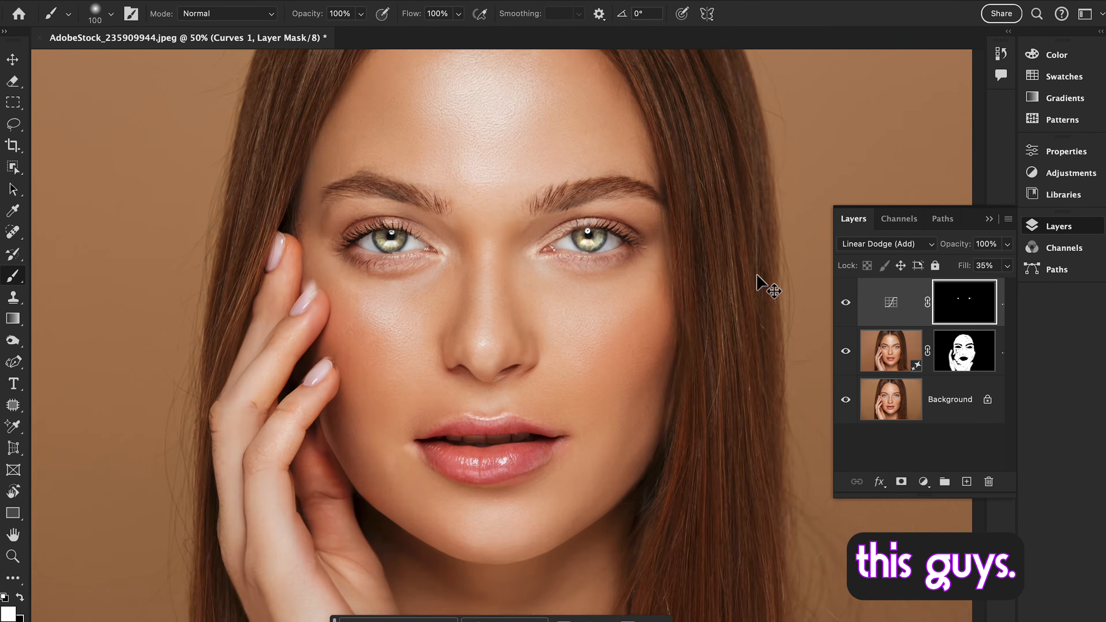
left_click_drag(758, 277, 701, 267)
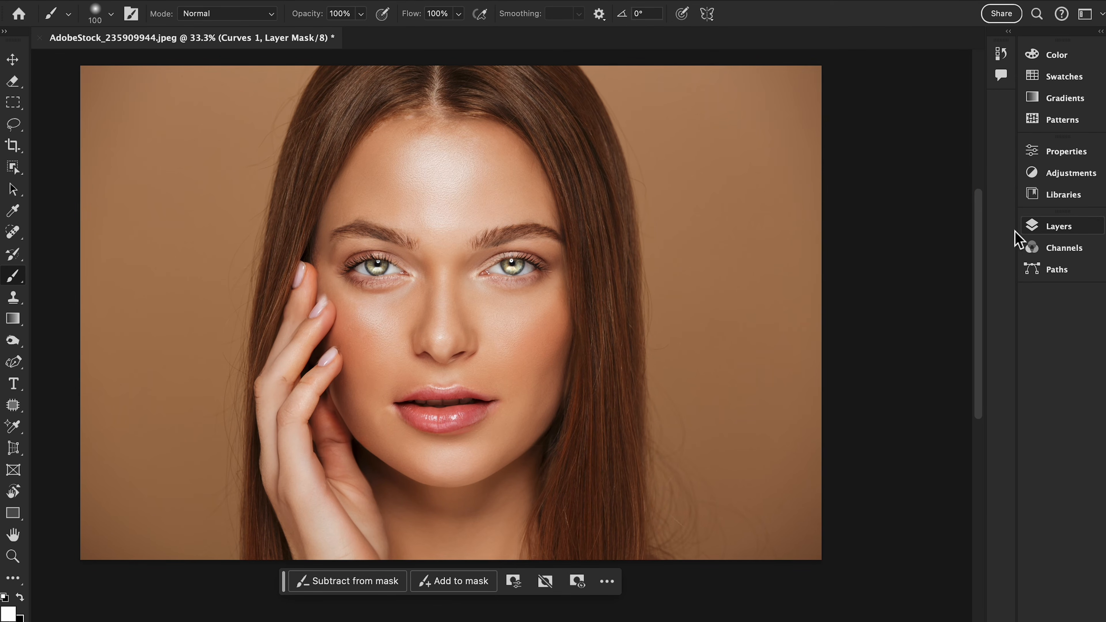
Step: Reduce the Curves layer's fill further to 22% to soften the eye glow
left_click(1070, 229)
left_click(1006, 266)
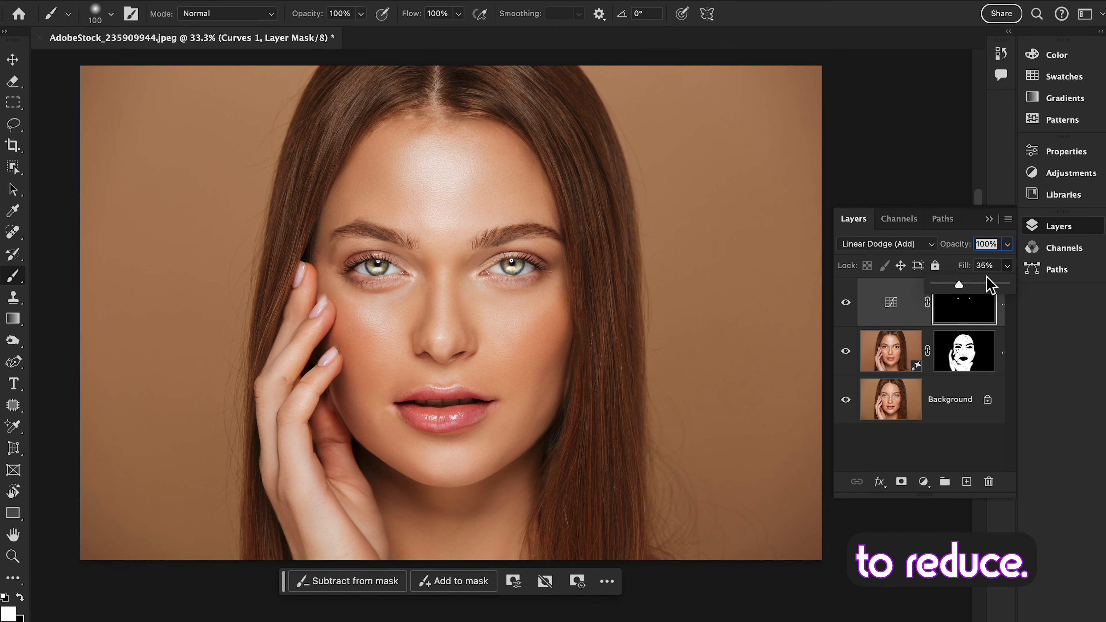
left_click_drag(954, 286, 951, 288)
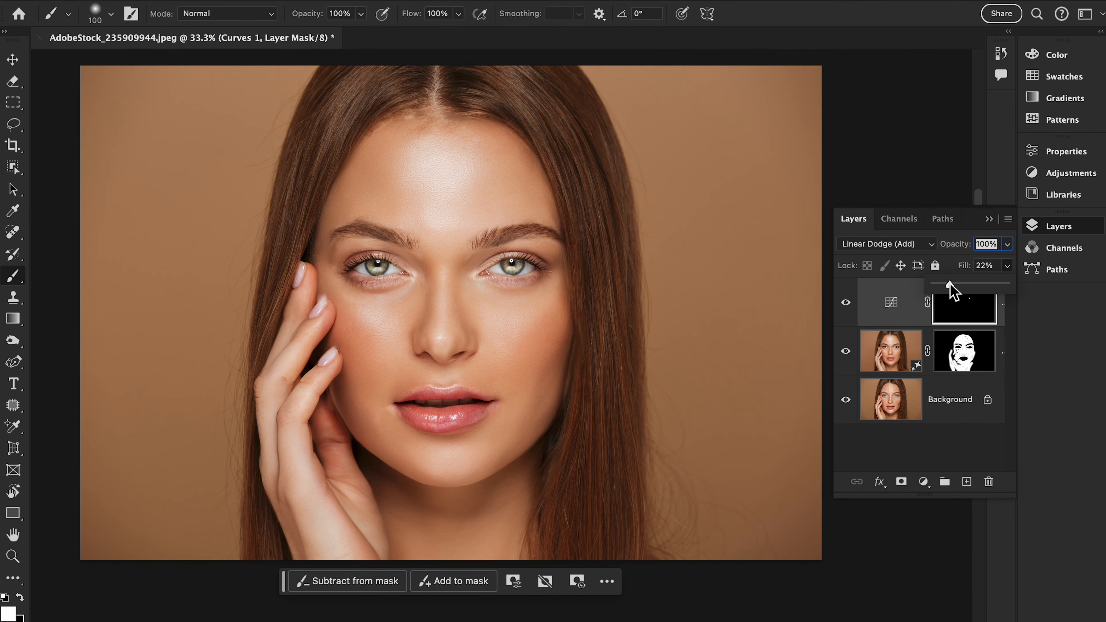
Step: Hide and reshow the Curves and generative layers to compare the portrait before and after, and inspect the face up close
left_click(845, 302)
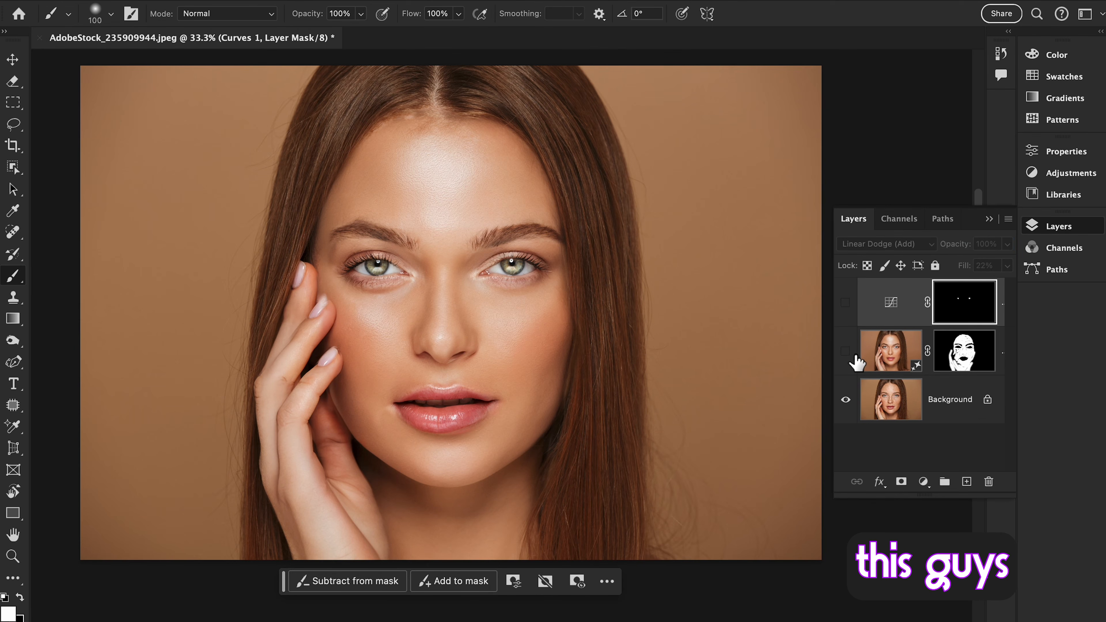
left_click(846, 351)
left_click(846, 351)
left_click(845, 302)
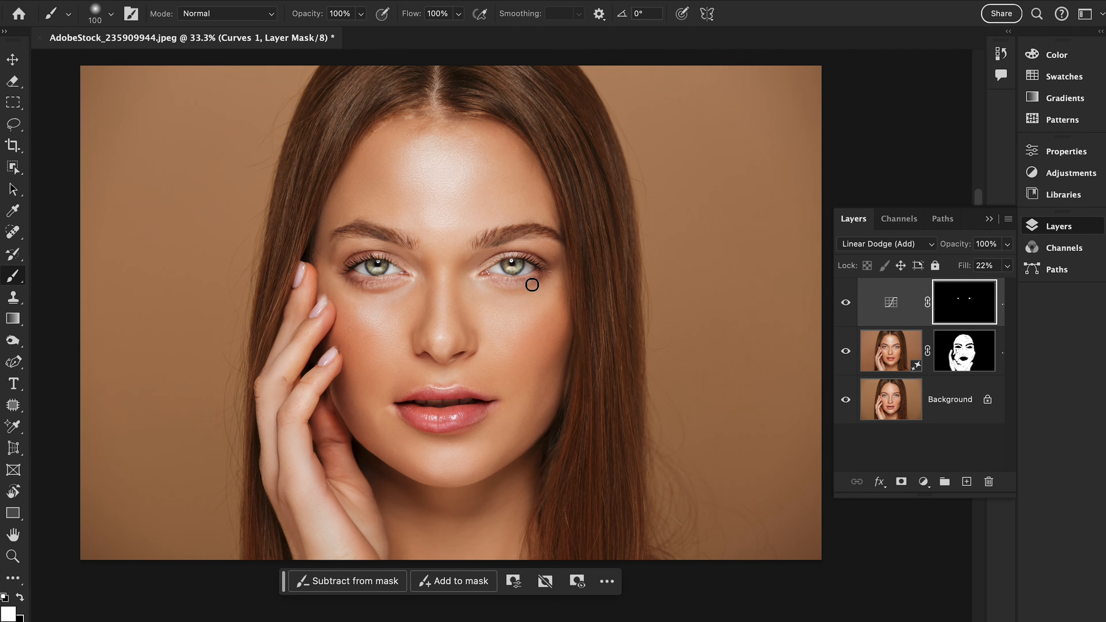
key("ctrl+plus")
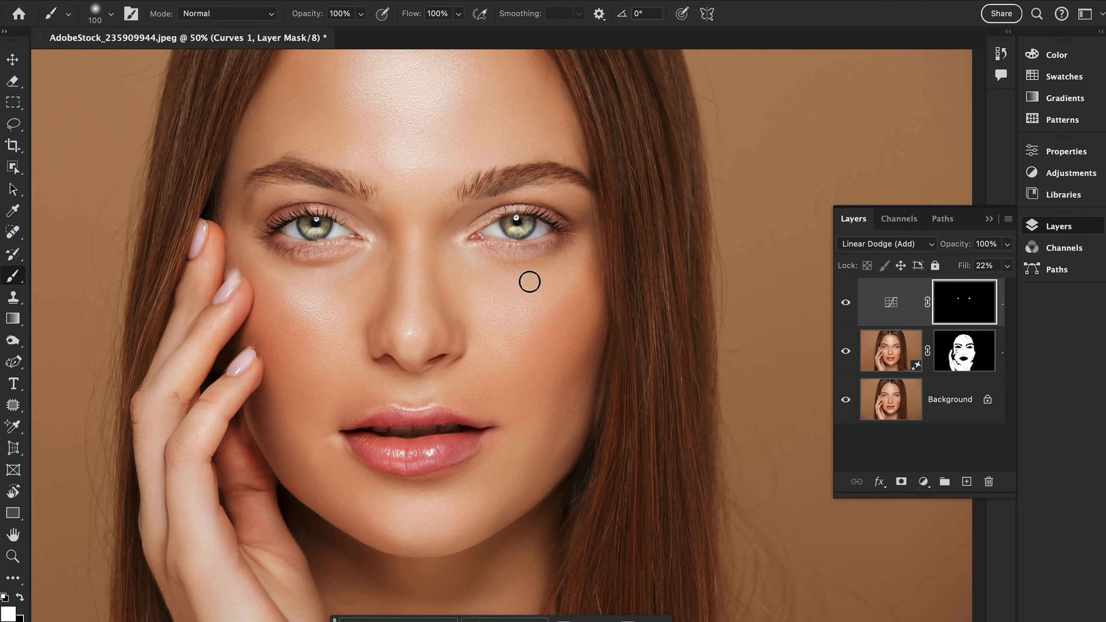